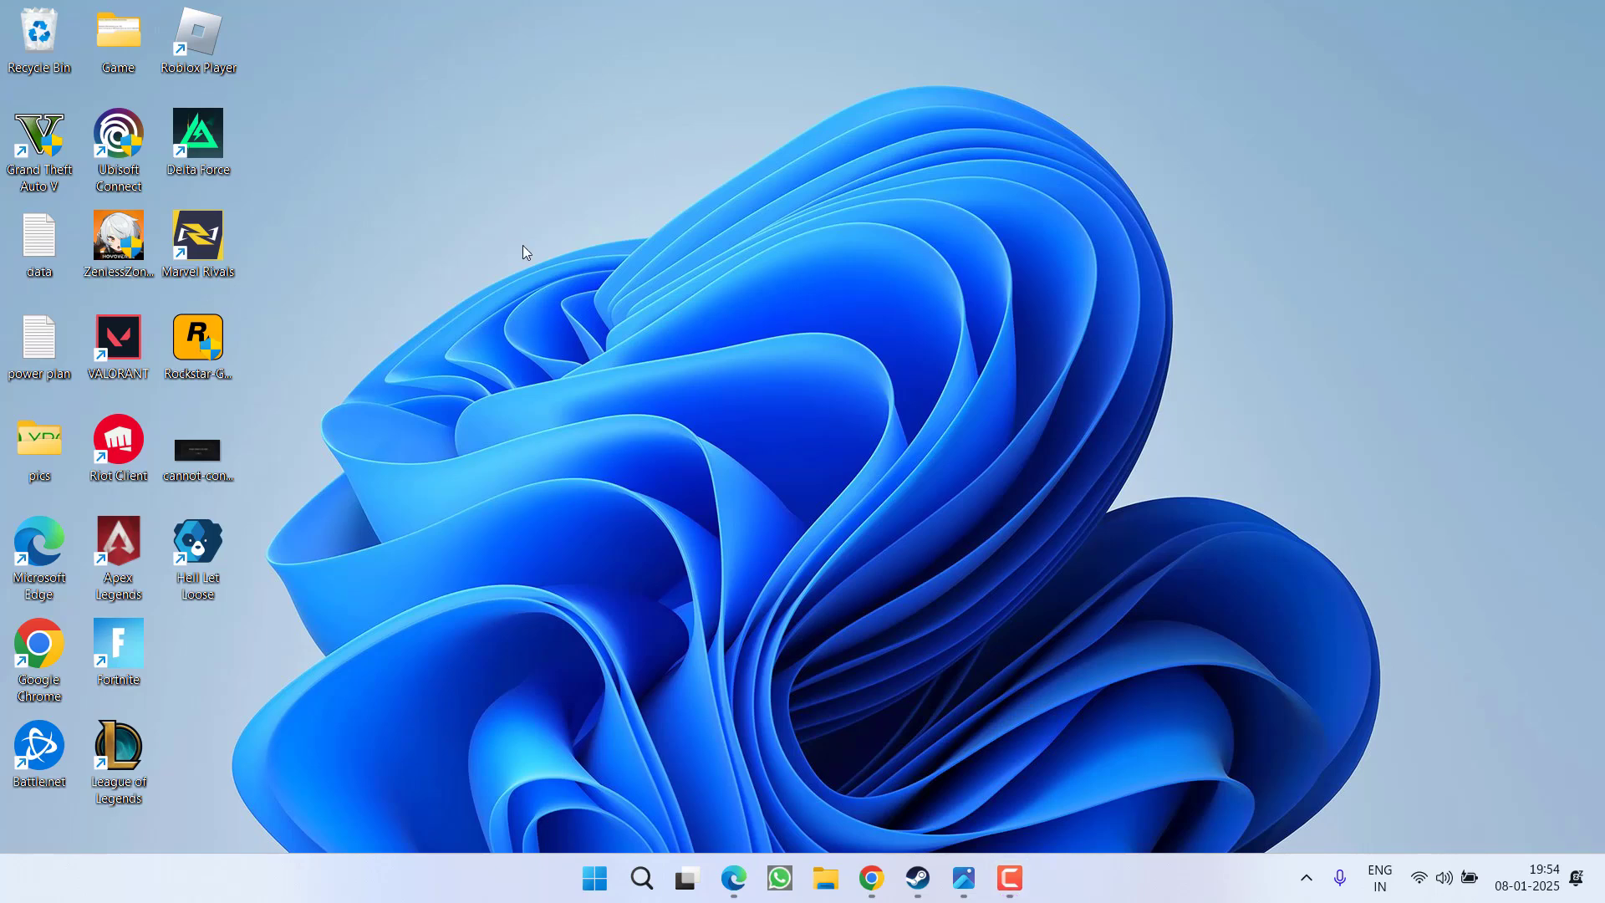
# Open the graphics settings within the Windows display settings.
pyautogui.press('super+i')
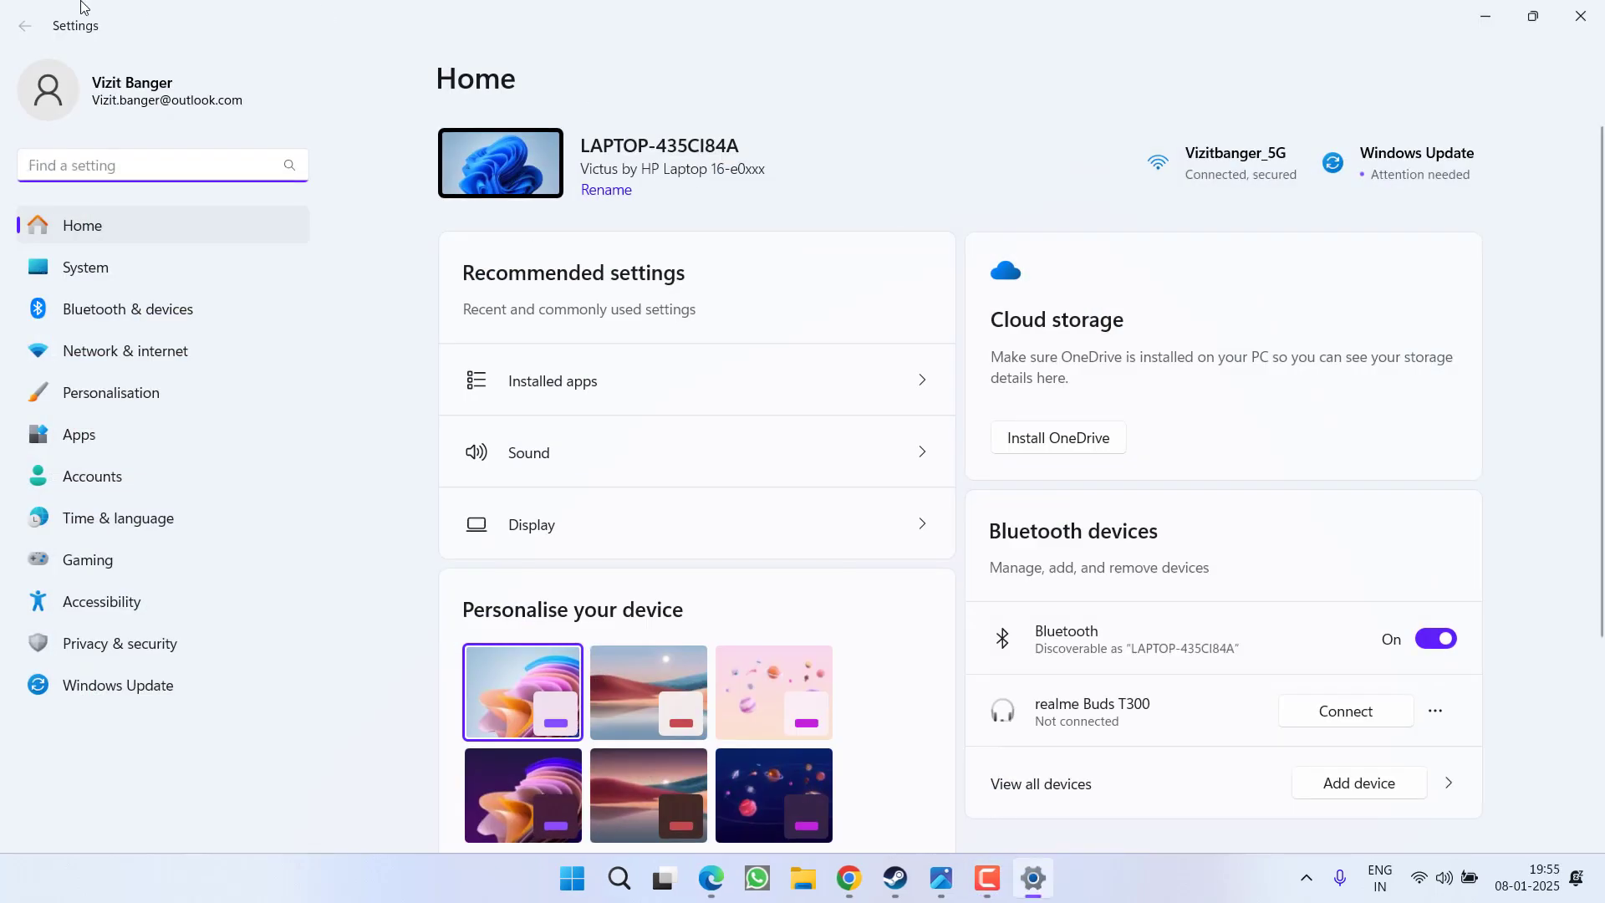
pyautogui.click(84, 268)
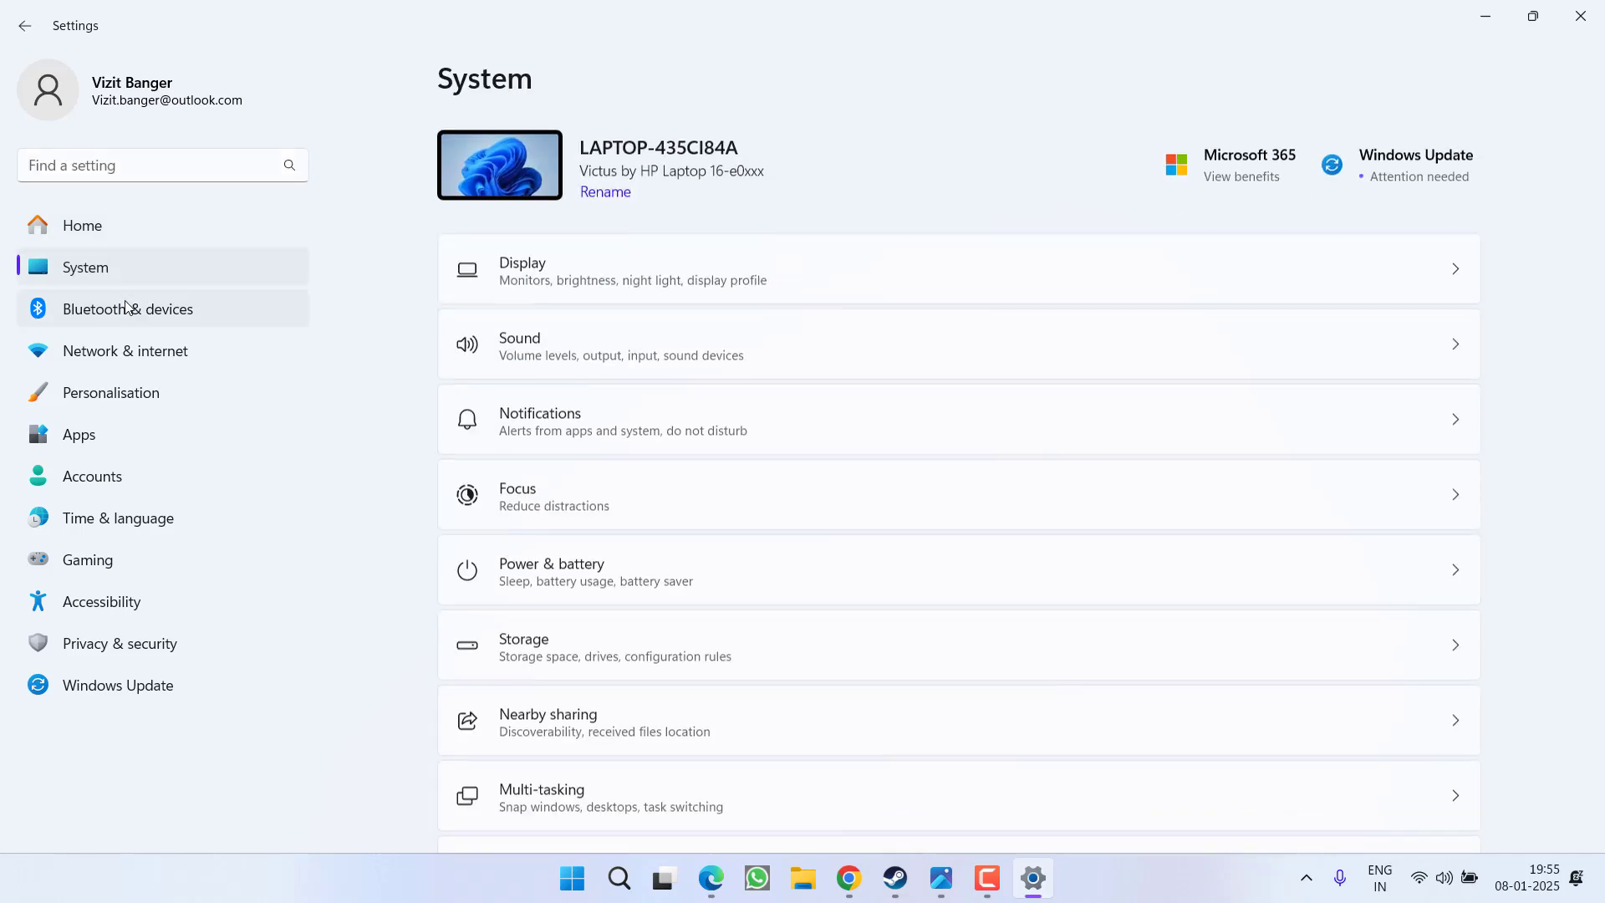
pyautogui.click(548, 272)
pyautogui.scroll(-5, 569, 333)
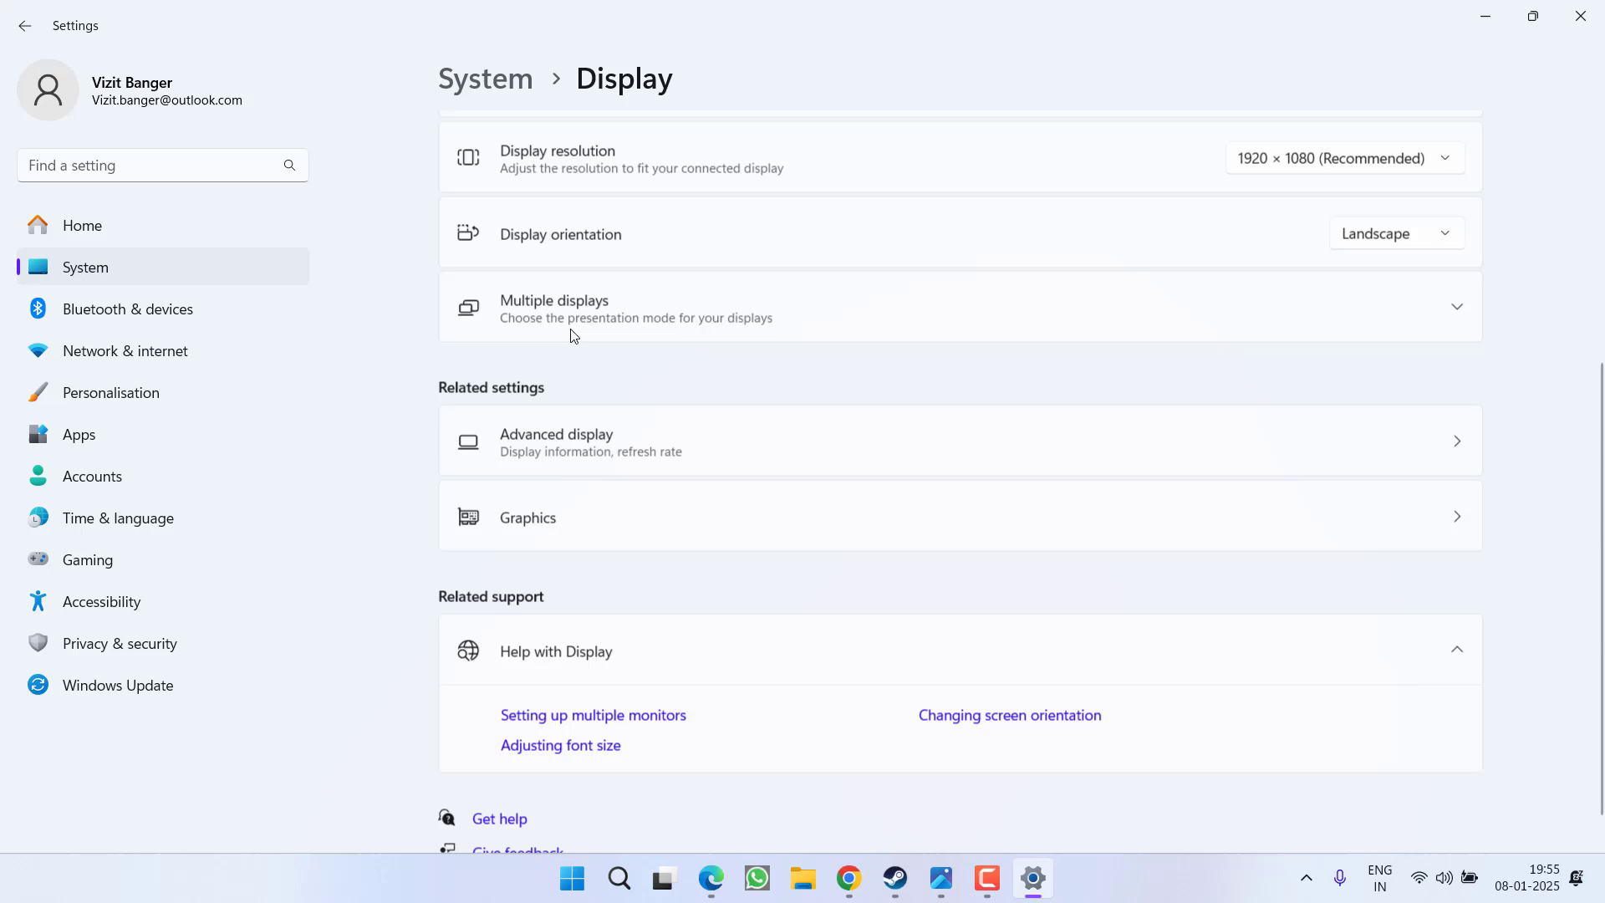
pyautogui.click(589, 512)
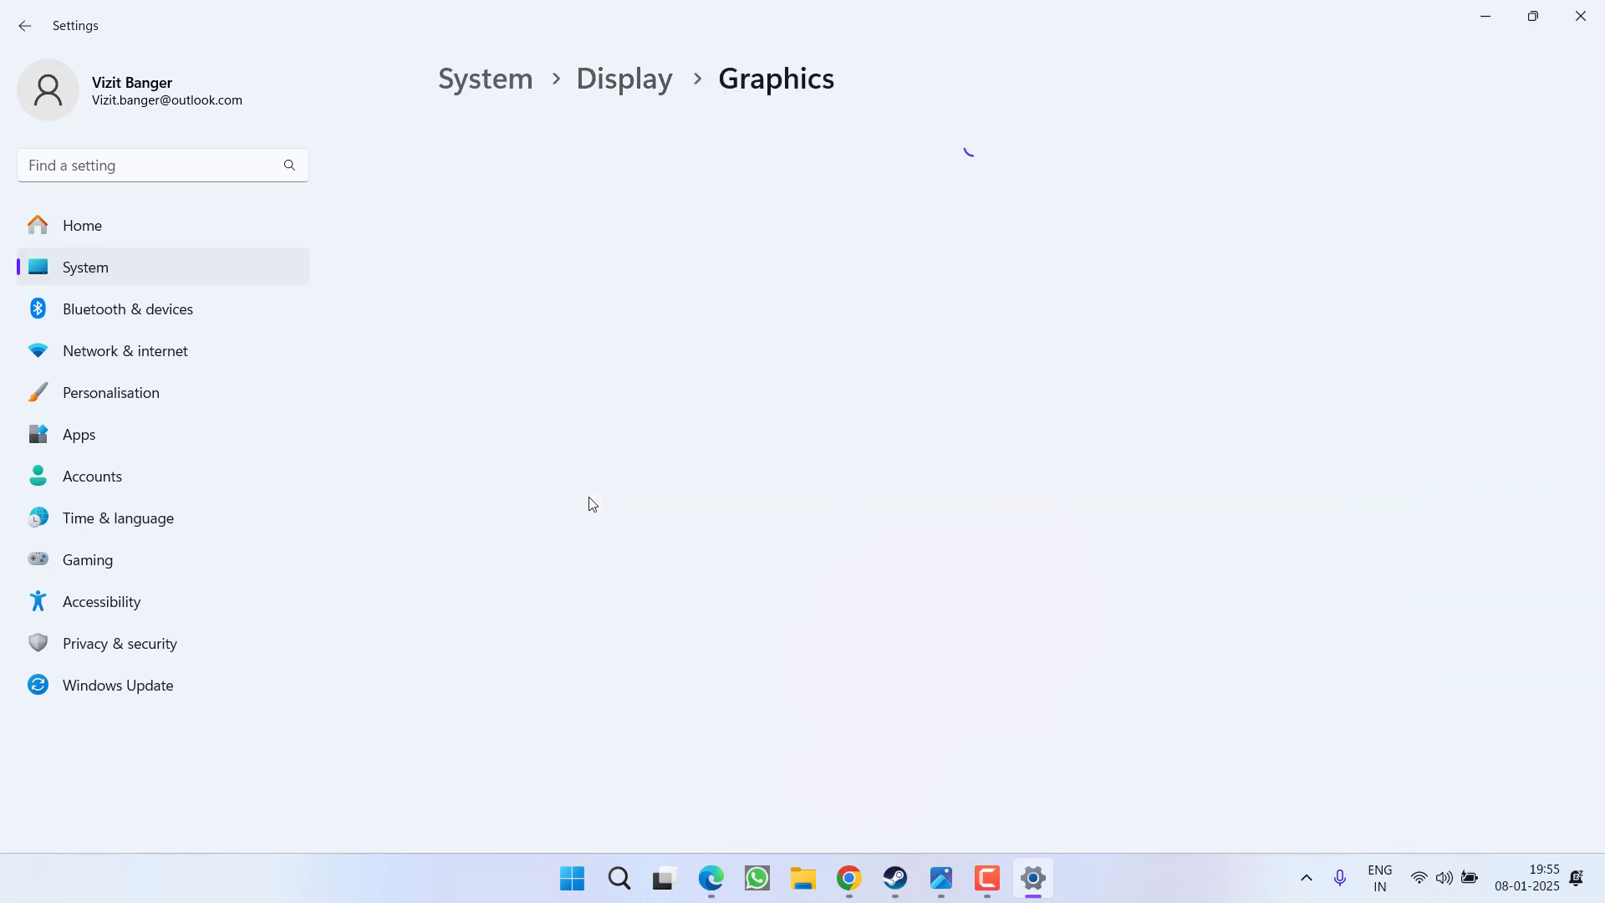
# Look through the list of apps with custom graphics options for Hell Let Loose.
pyautogui.scroll(-4, 589, 502)
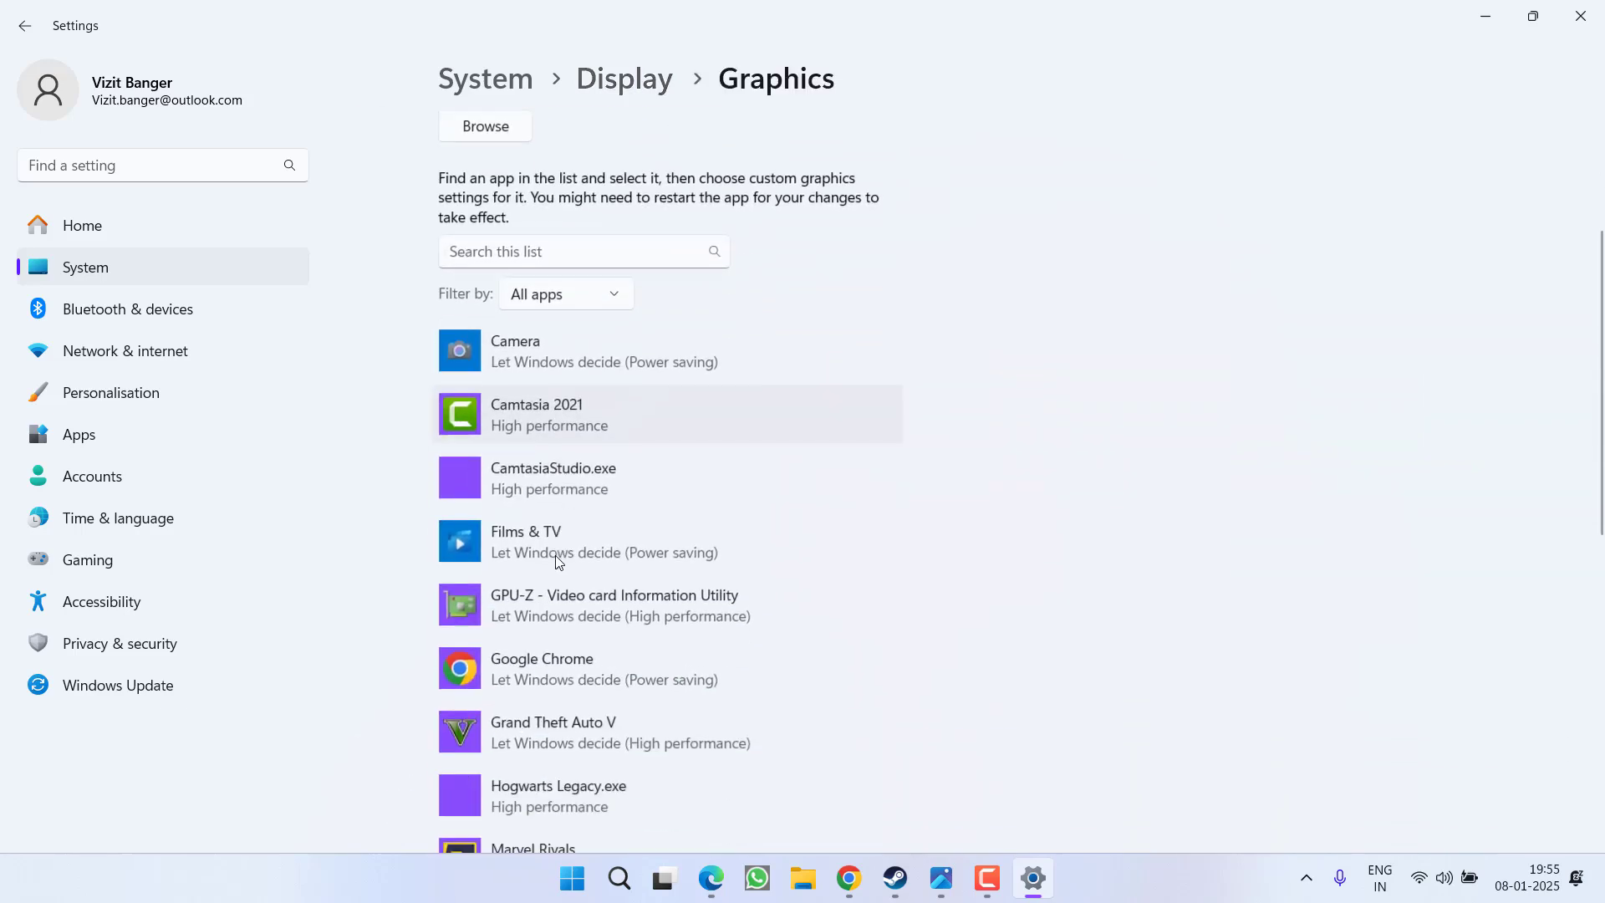
pyautogui.scroll(-6, 609, 363)
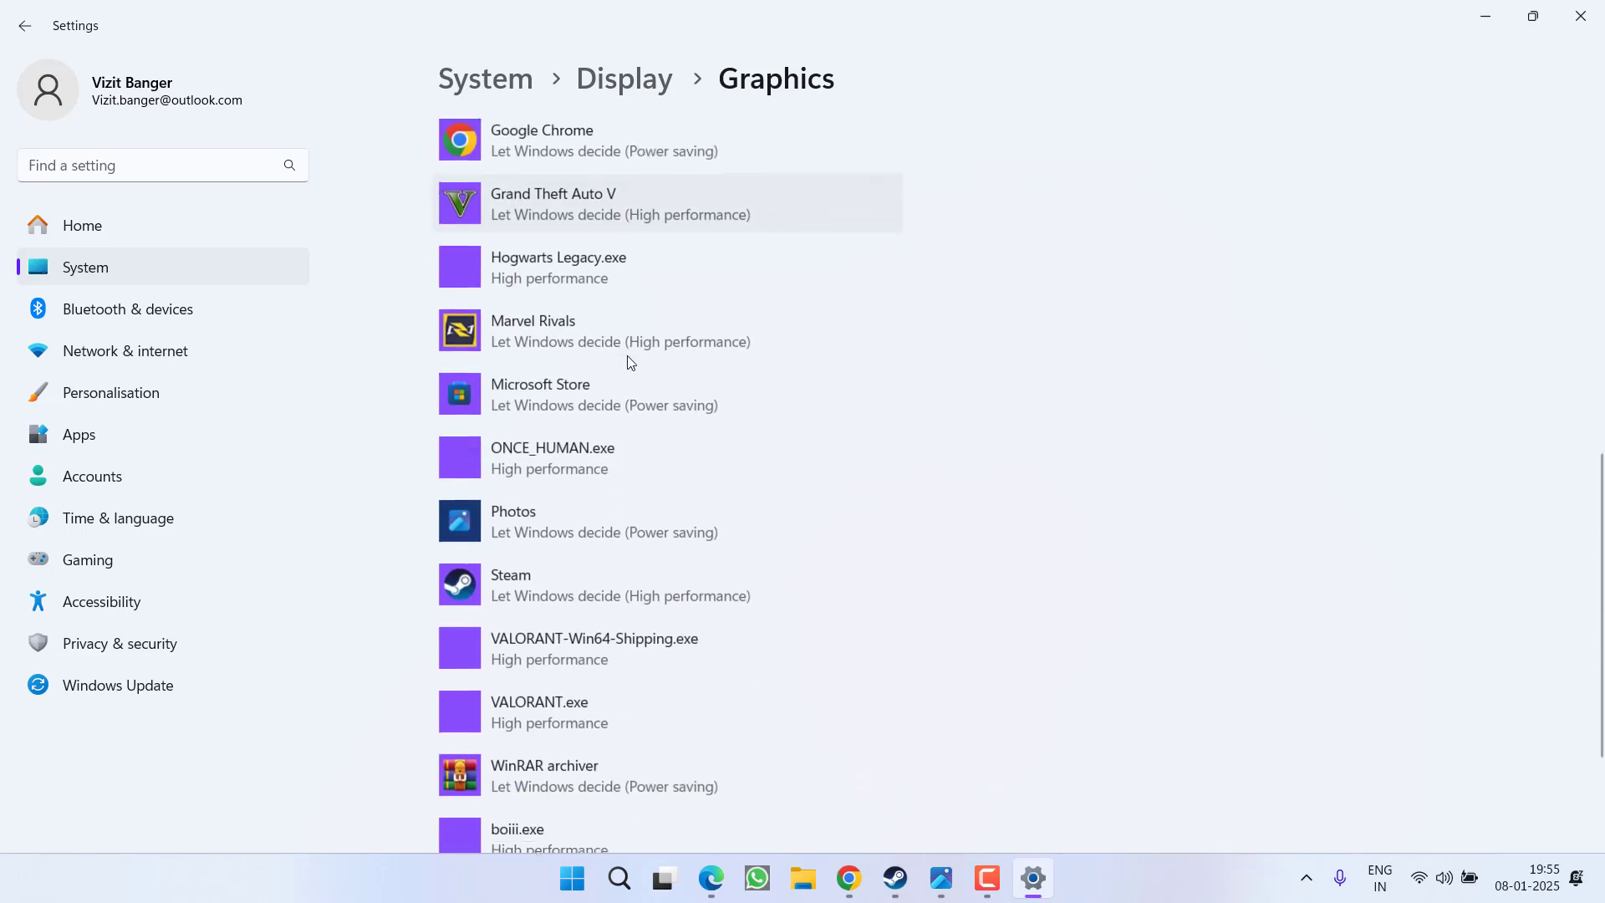
pyautogui.scroll(-2, 627, 355)
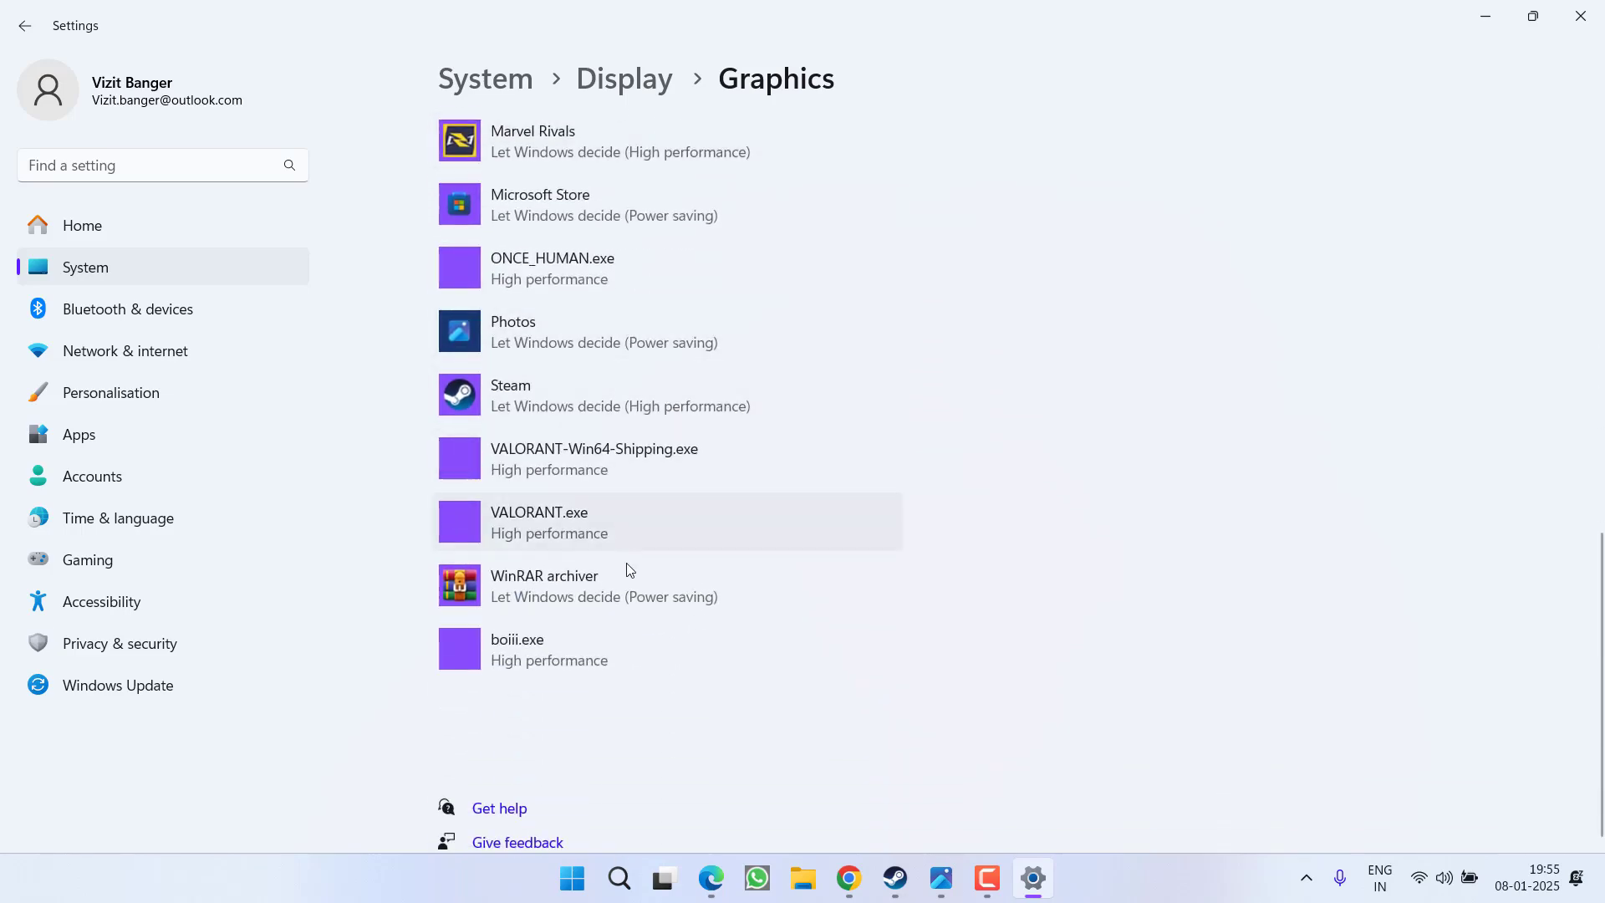
pyautogui.scroll(3, 636, 675)
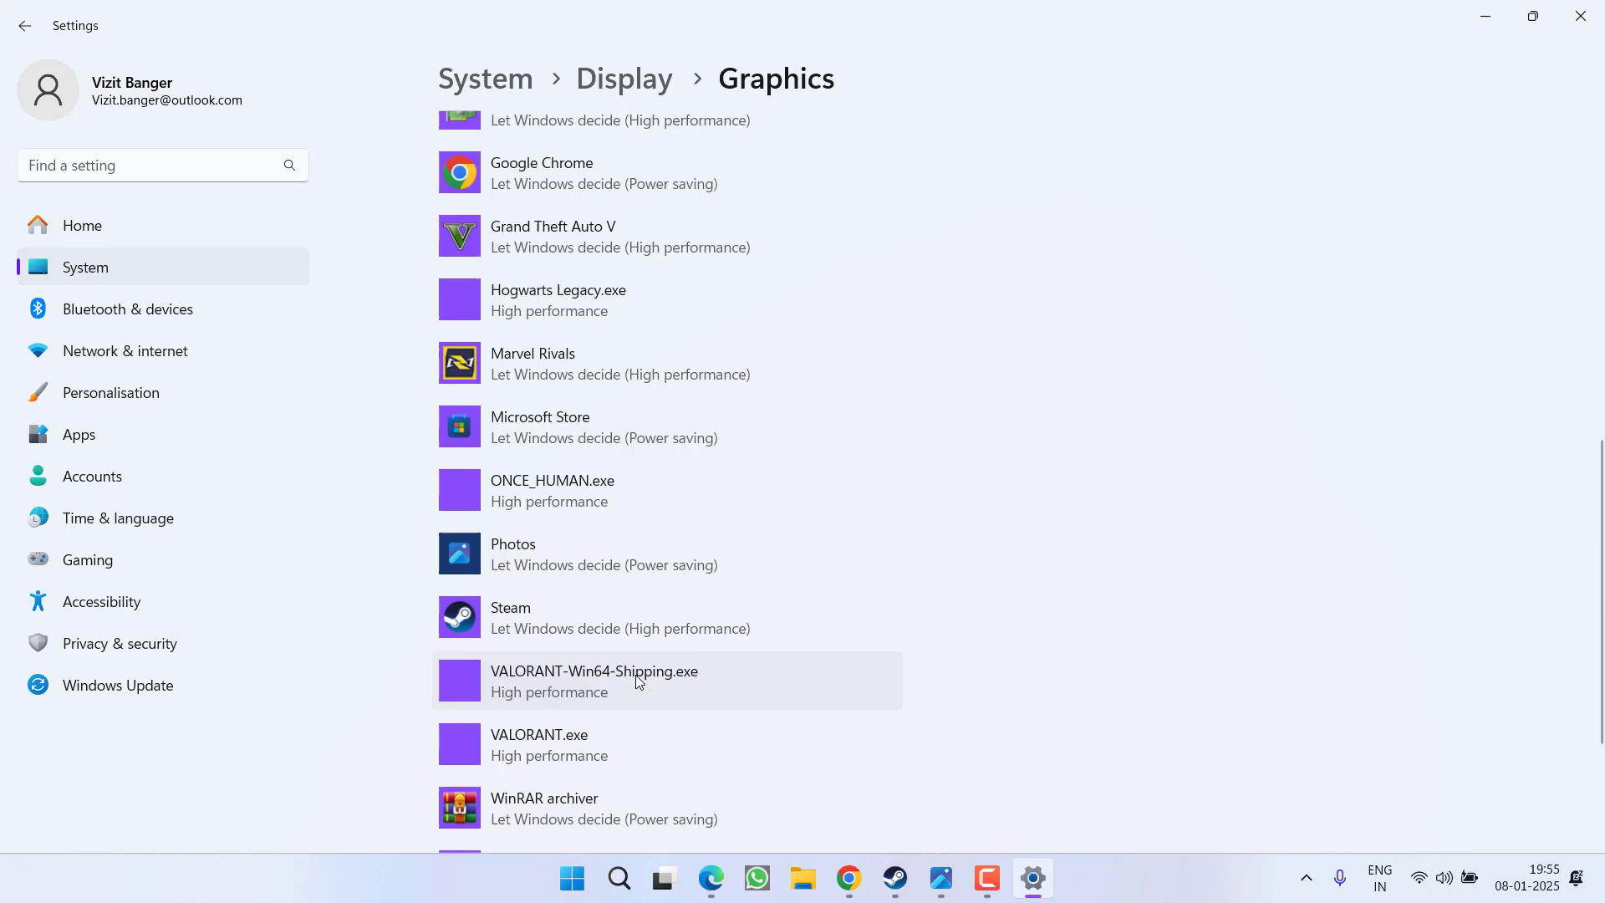
pyautogui.scroll(4, 636, 675)
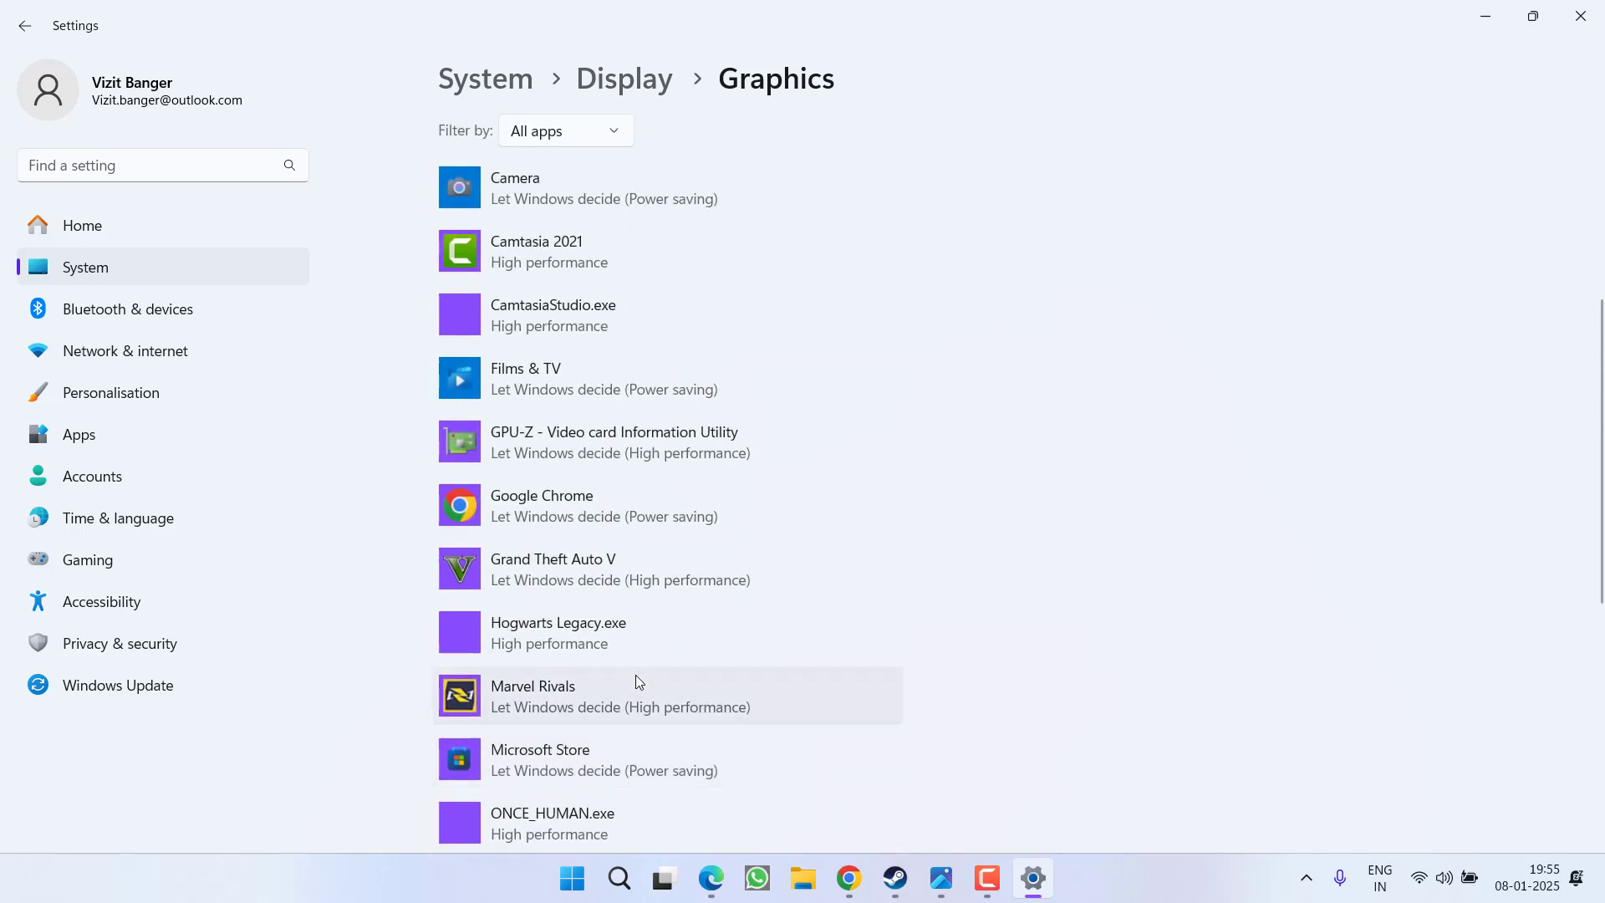
pyautogui.scroll(-5, 636, 674)
pyautogui.scroll(-3, 635, 675)
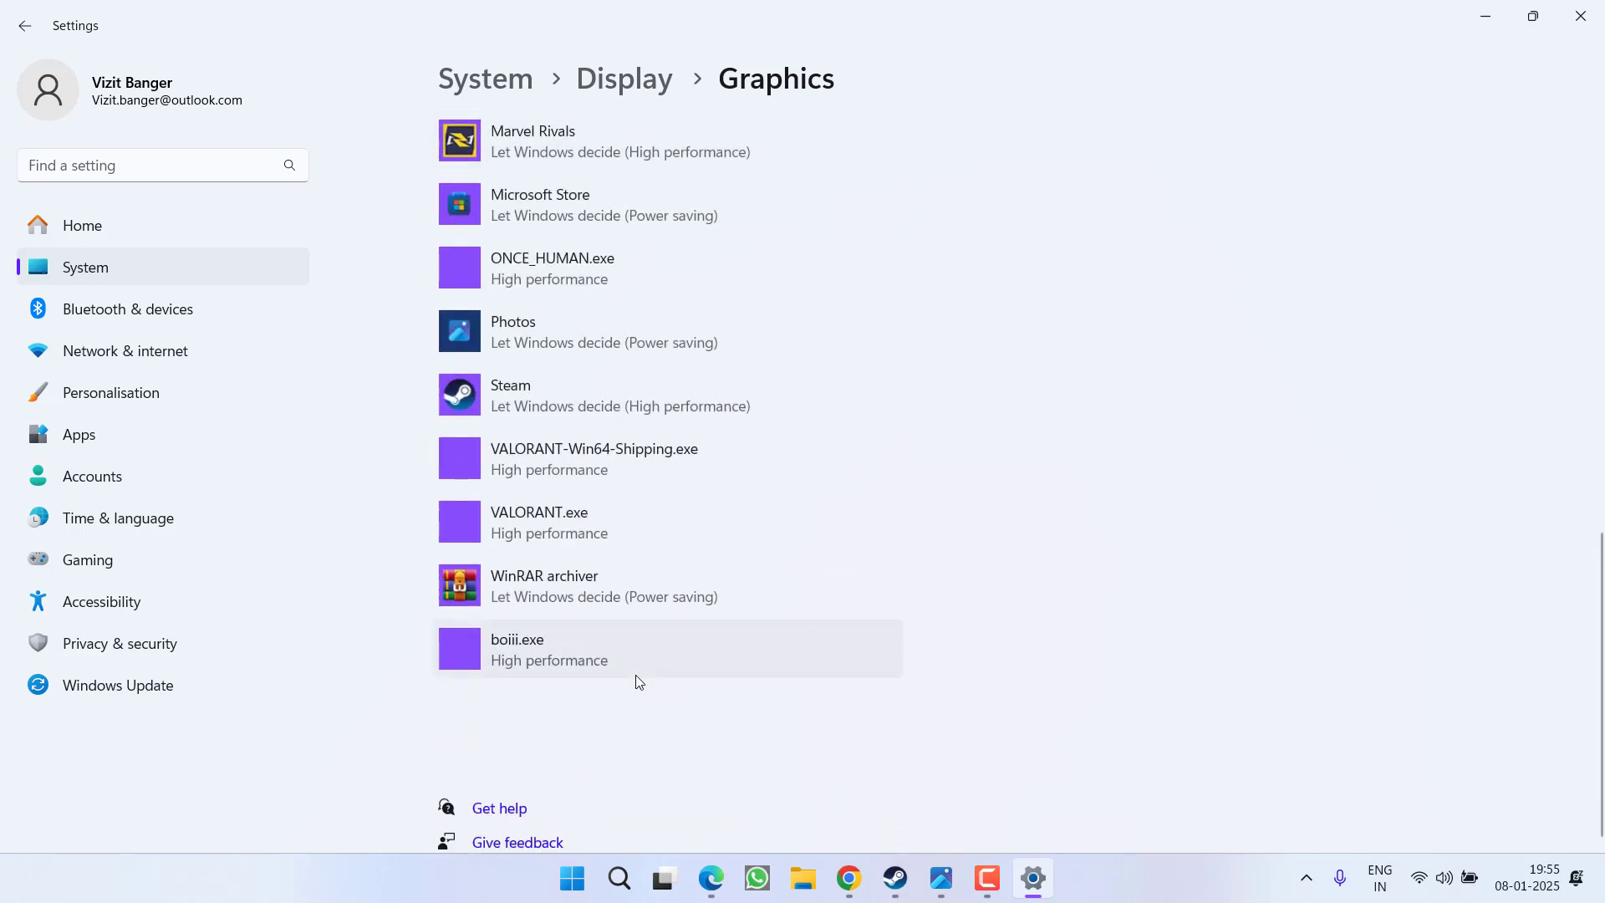
pyautogui.scroll(12, 637, 680)
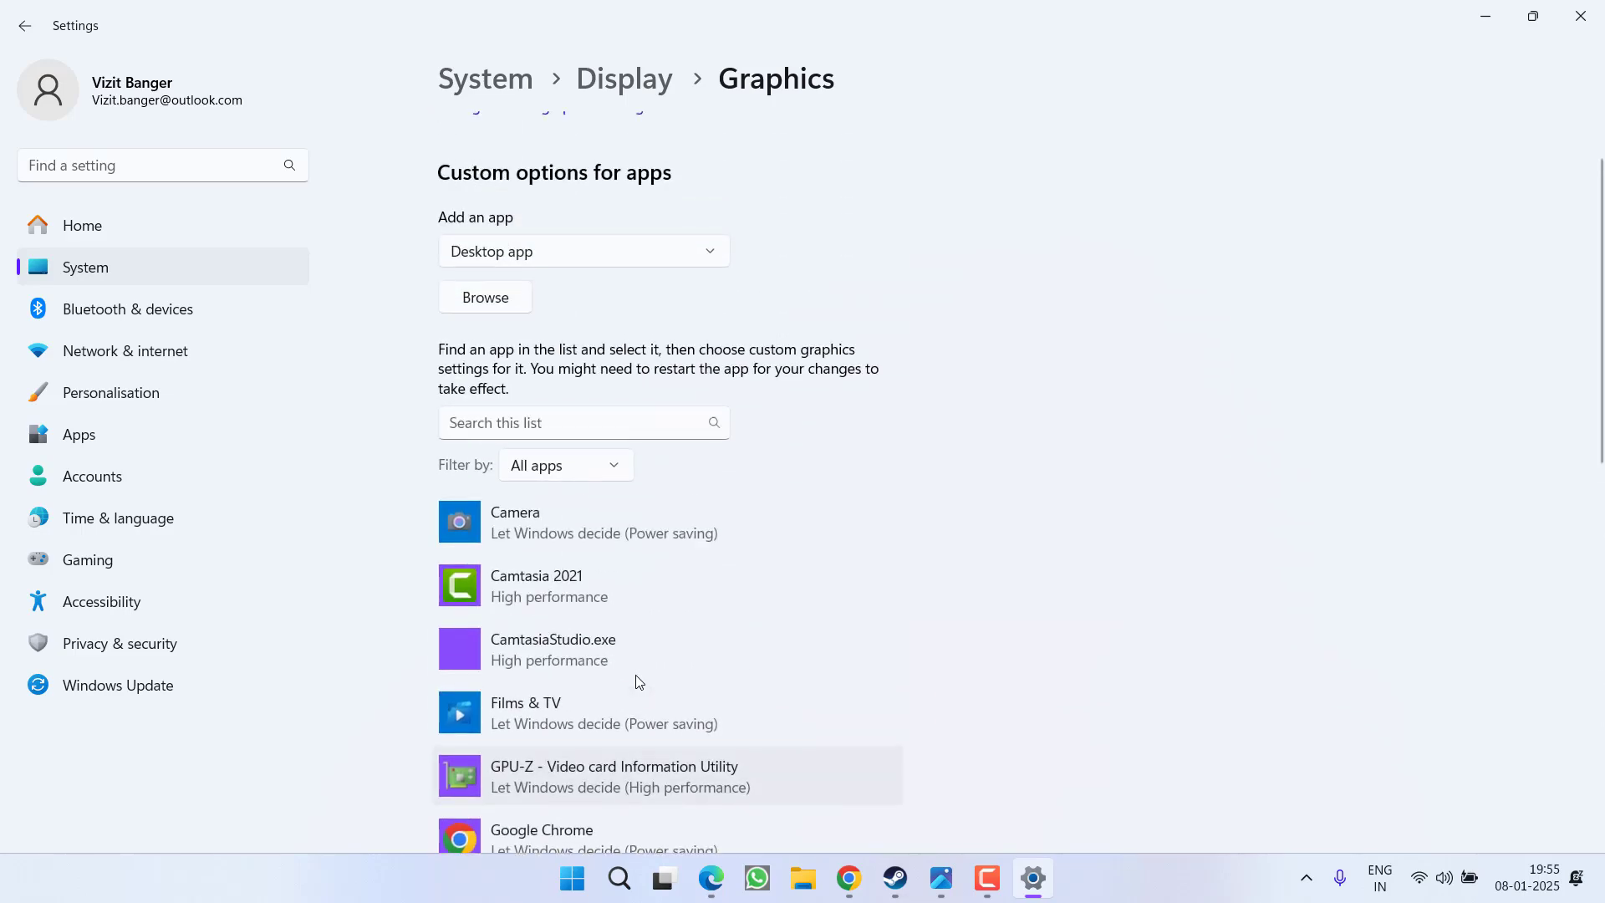
# Add the desktop app Launch_HLL from the Epic Games\HellLetLooseG0WU4 folder on drive F: to the custom graphics list.
pyautogui.click(508, 304)
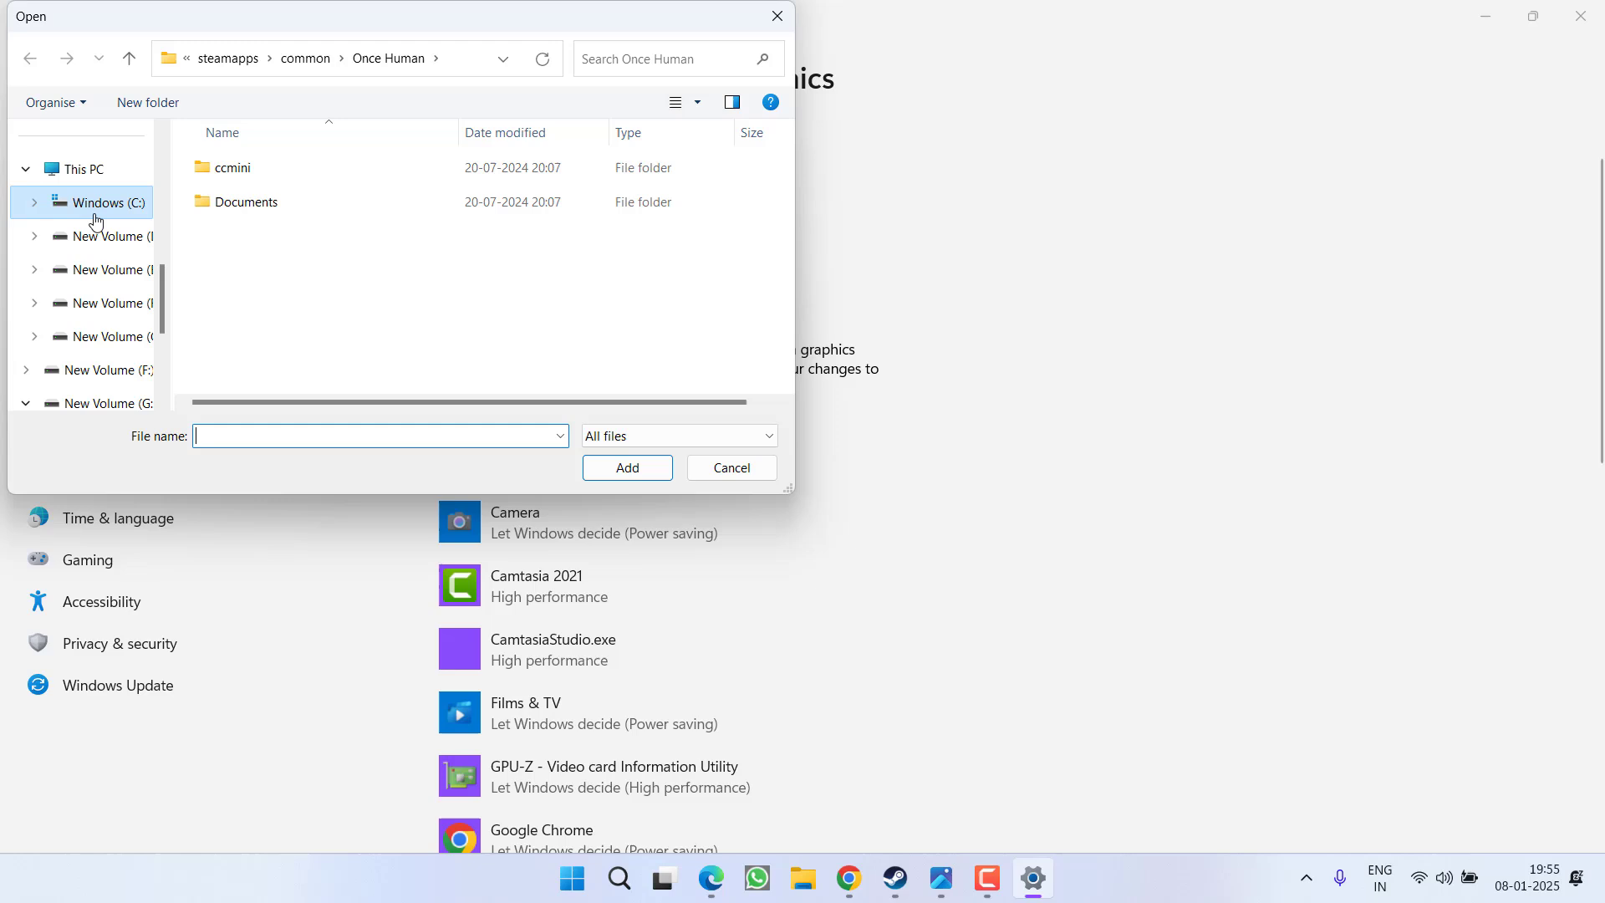
pyautogui.scroll(5, 94, 219)
pyautogui.scroll(-3, 88, 278)
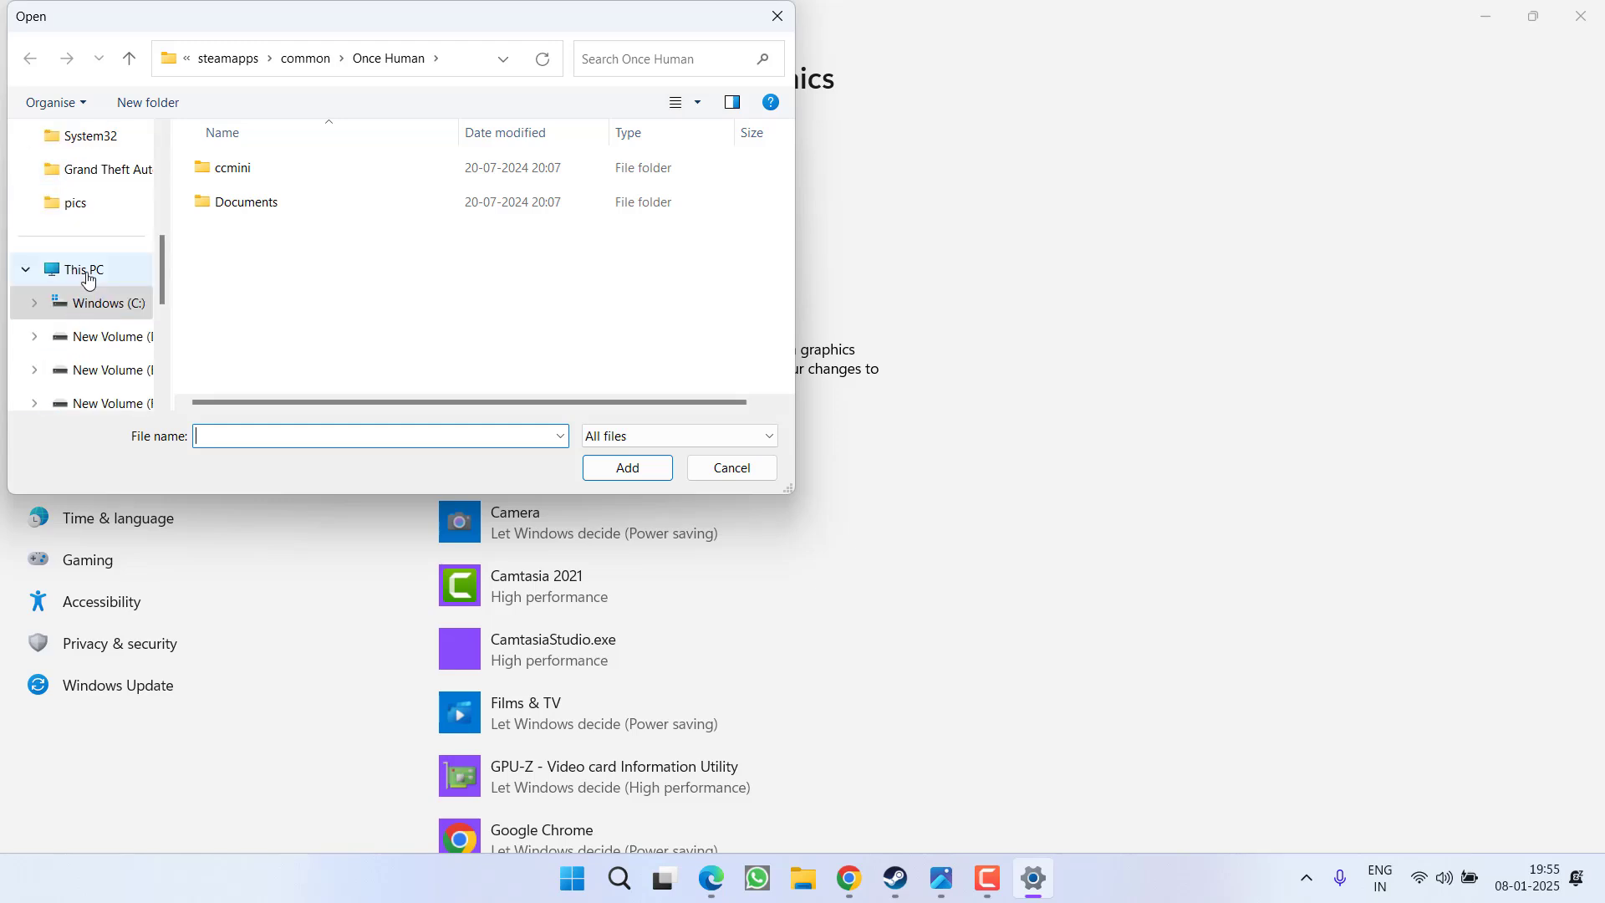
pyautogui.click(88, 278)
pyautogui.doubleClick(498, 234)
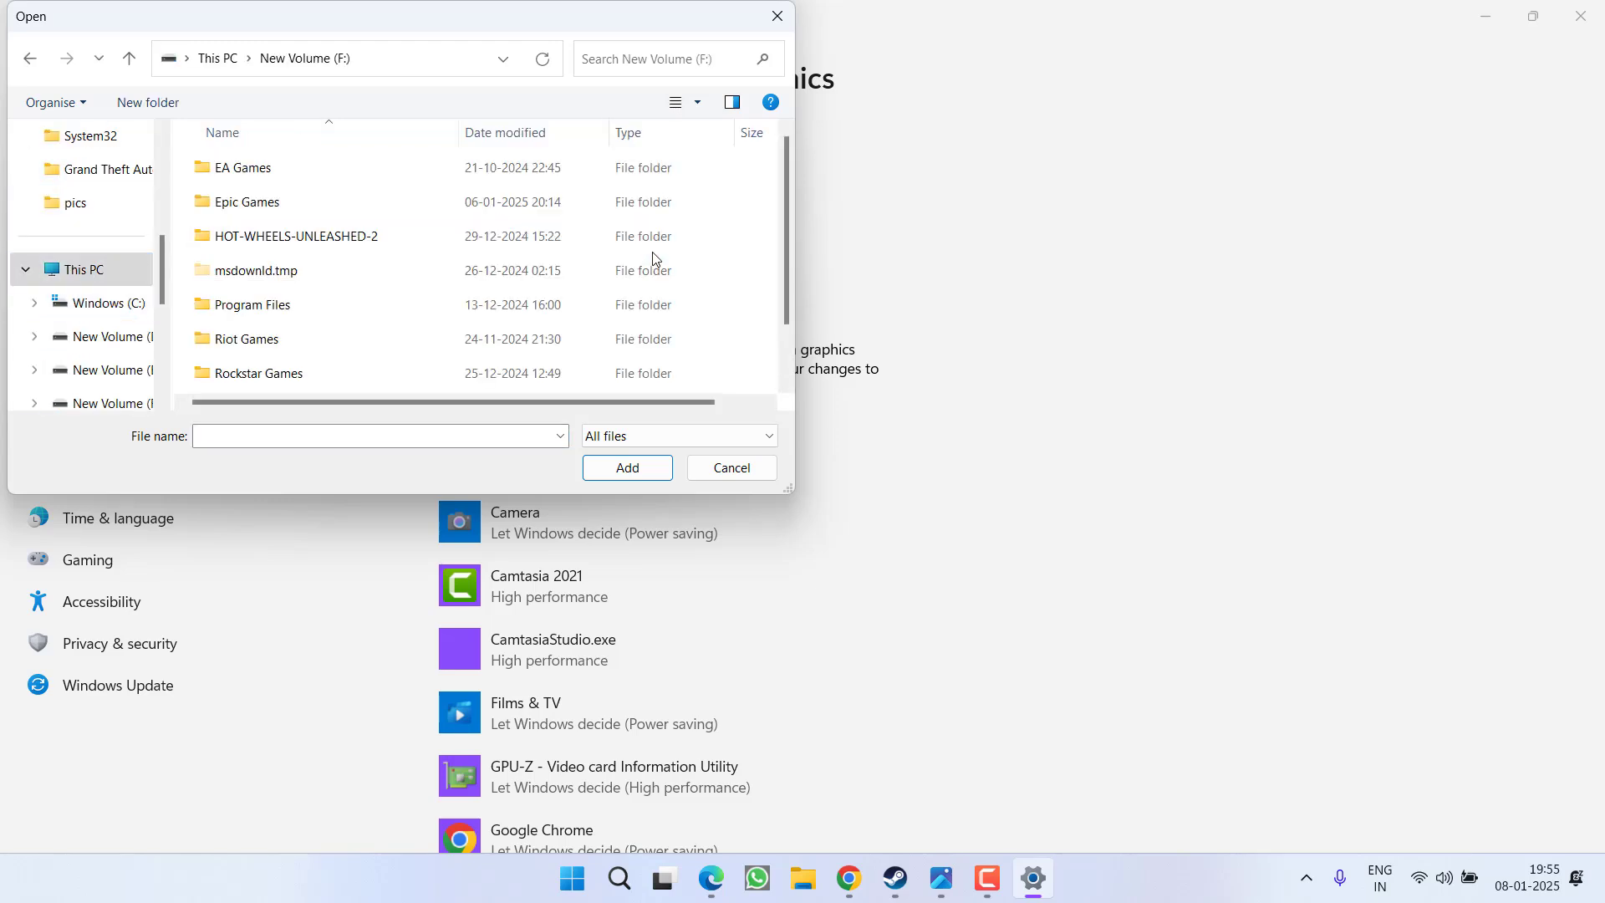
pyautogui.doubleClick(251, 204)
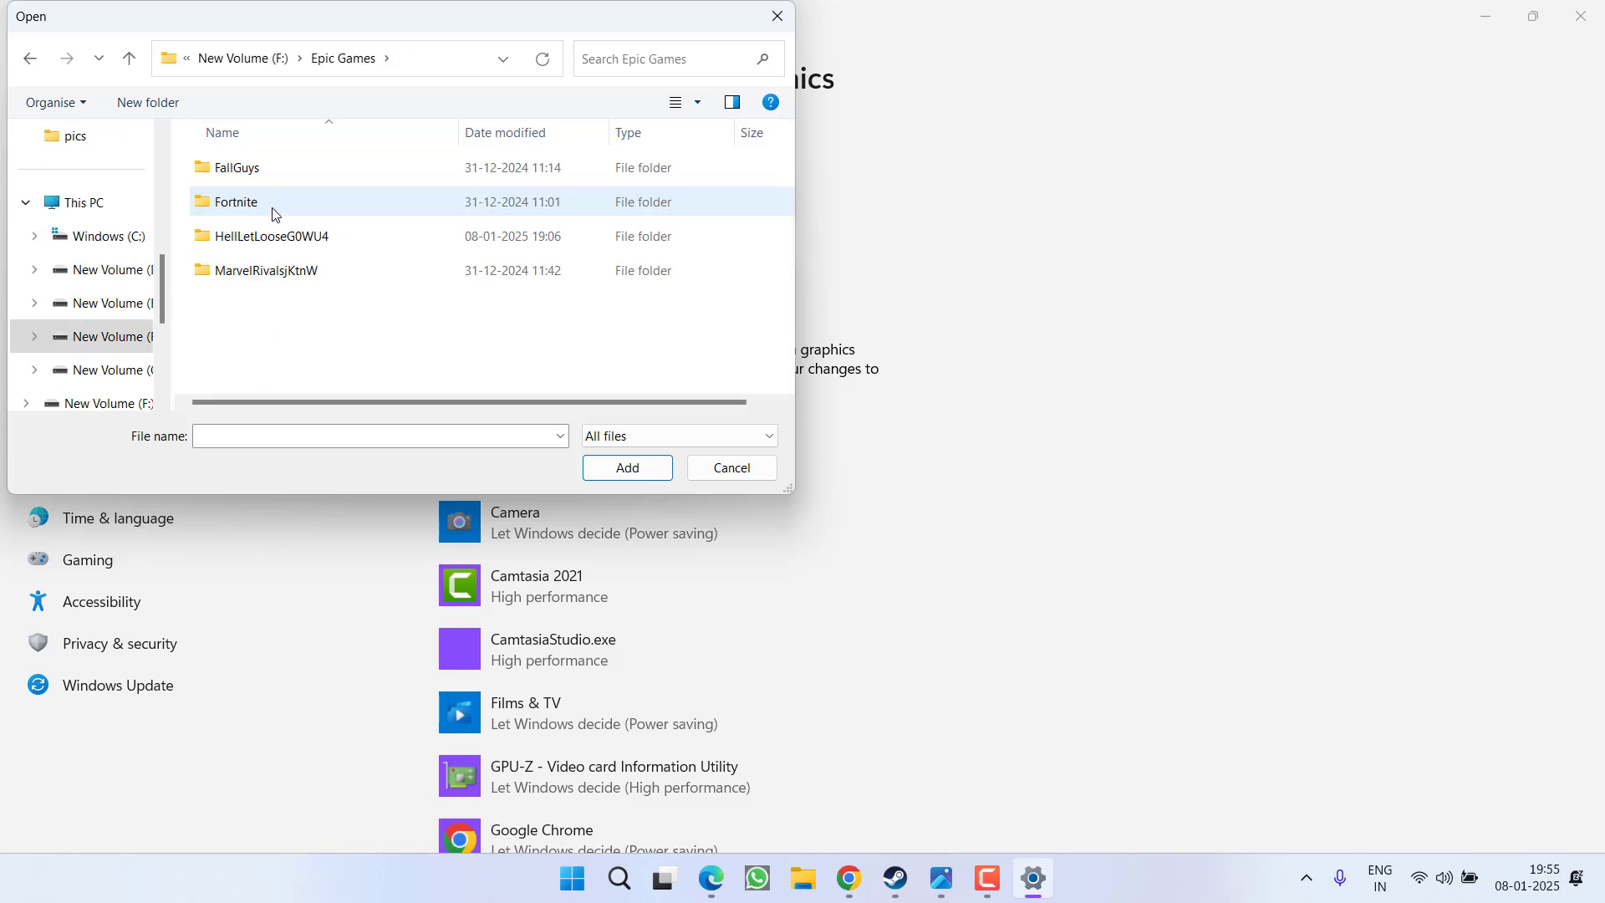
pyautogui.doubleClick(261, 237)
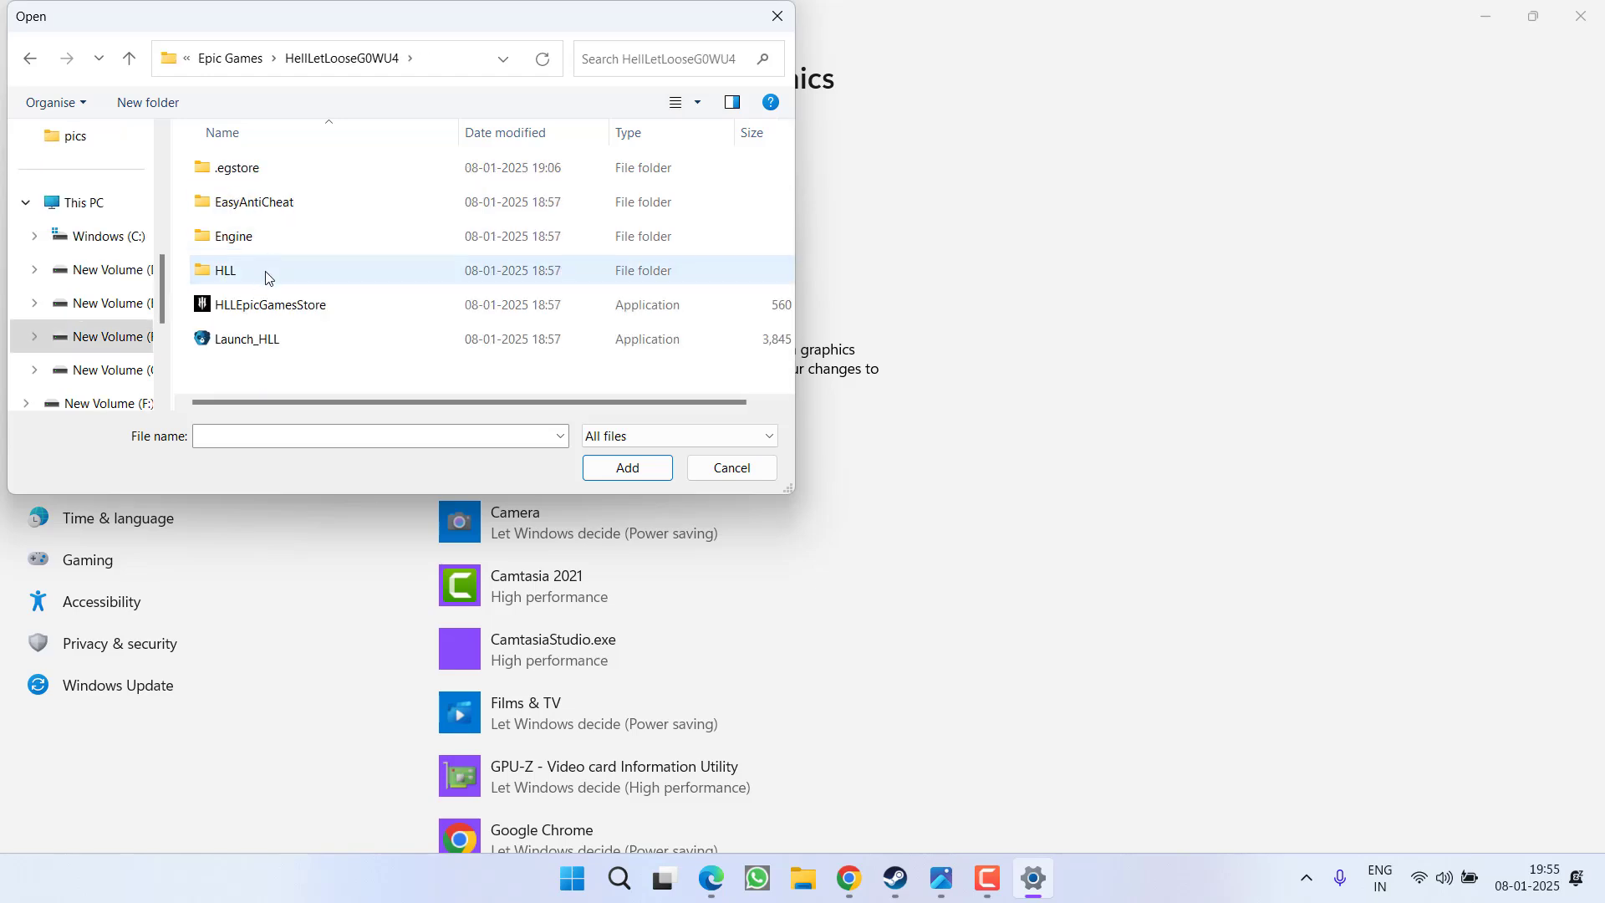
pyautogui.click(259, 343)
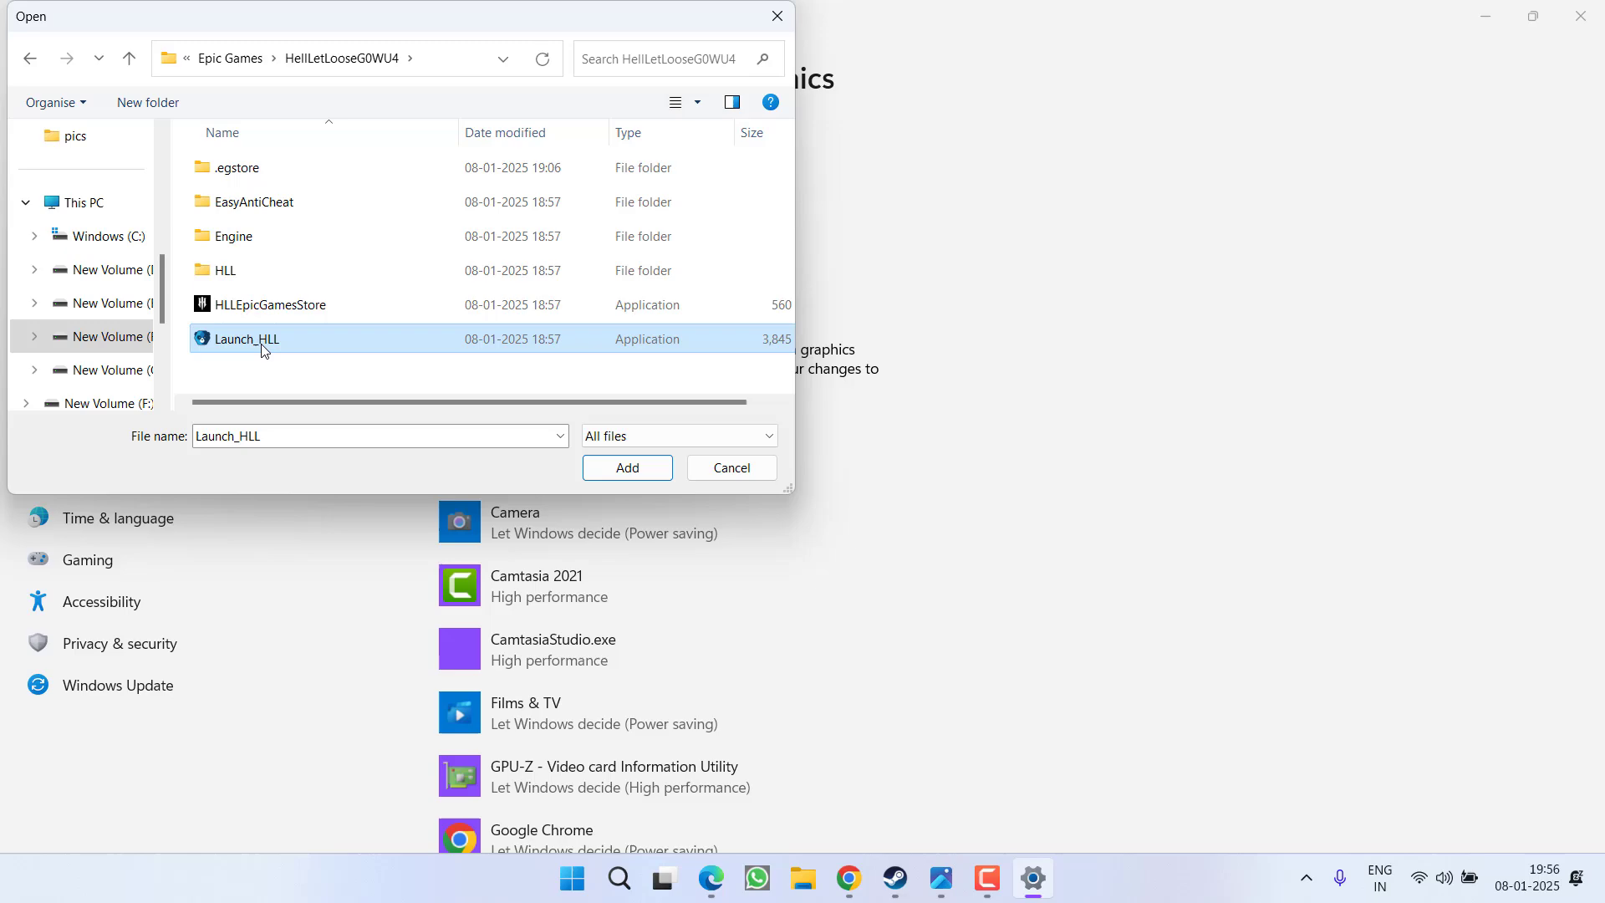
pyautogui.doubleClick(262, 349)
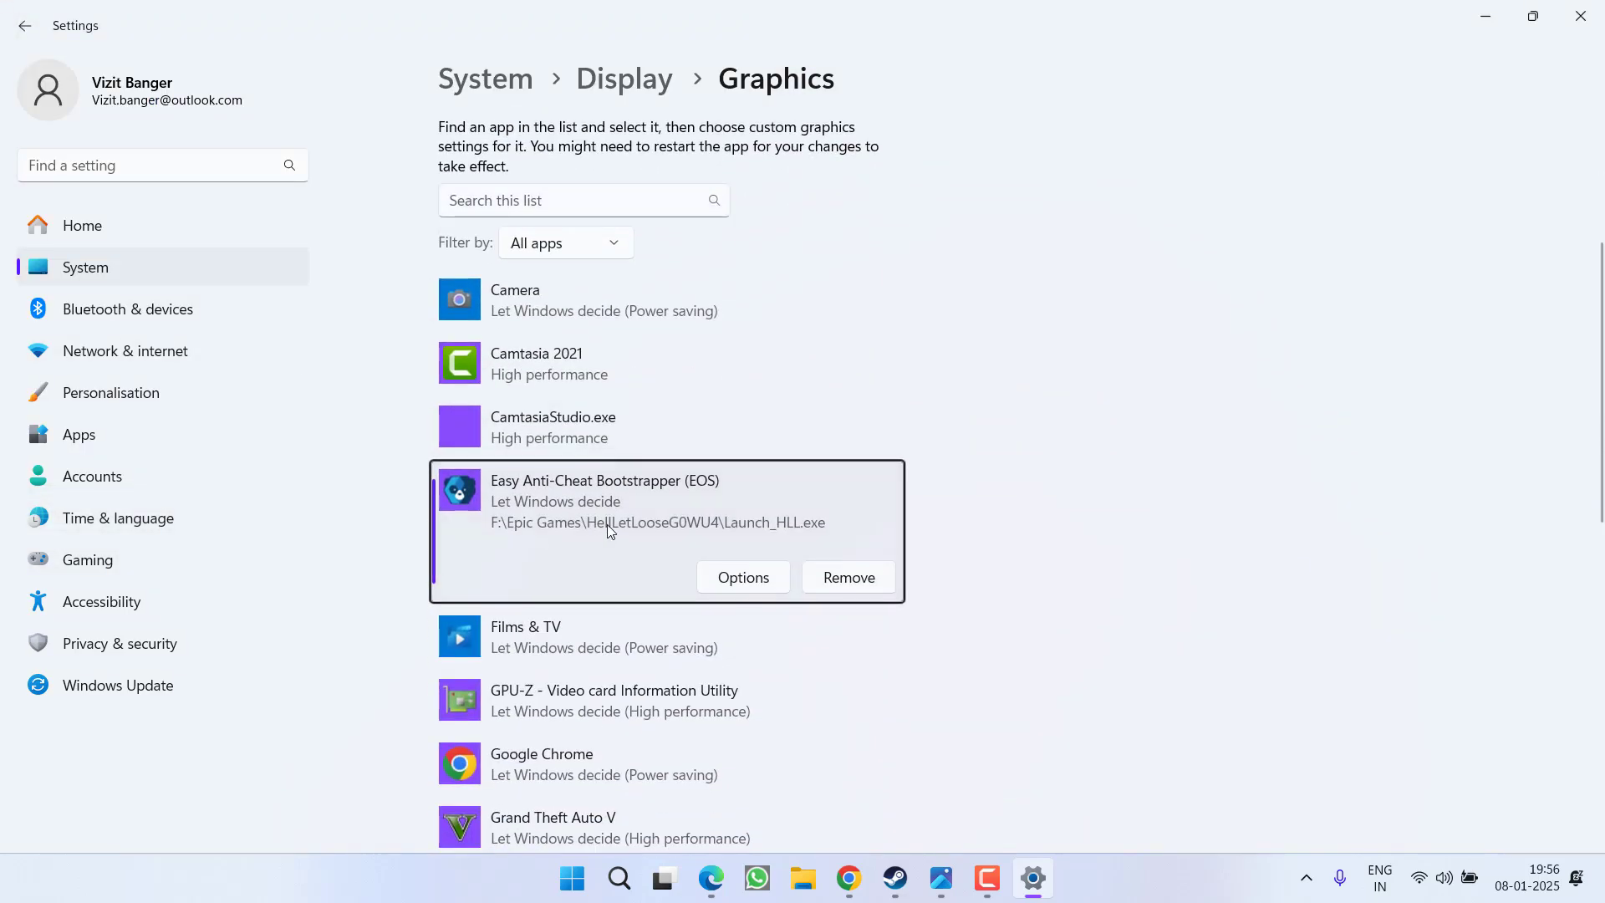
# Set the graphics preference of the Launch_HLL.exe entry to High performance and save it.
pyautogui.click(730, 576)
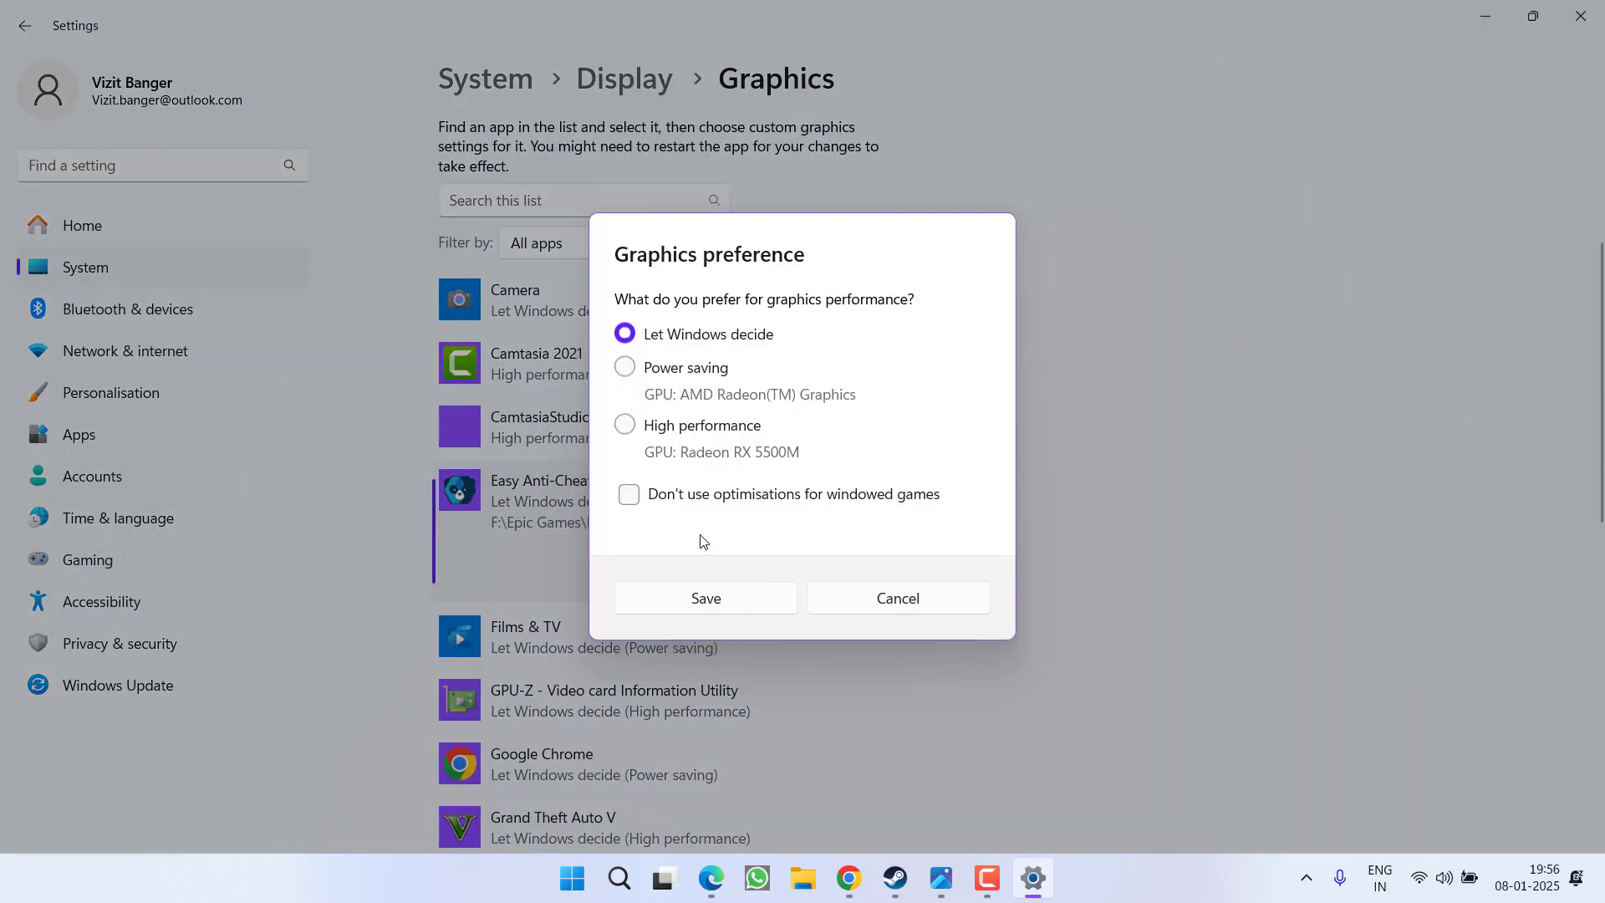
pyautogui.click(682, 428)
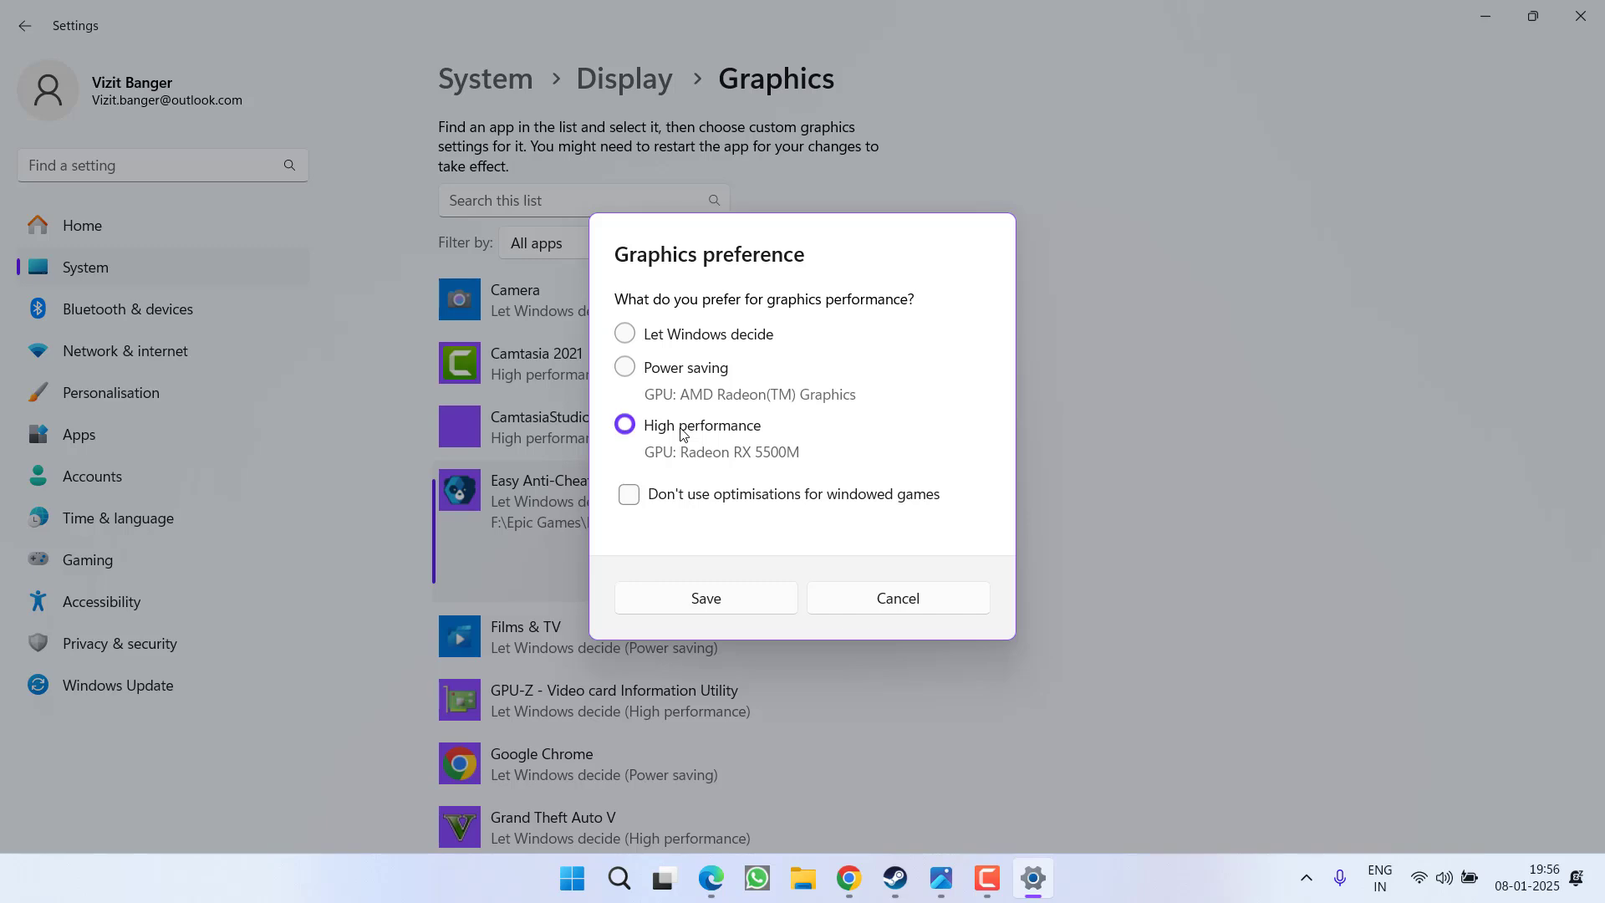
pyautogui.click(715, 599)
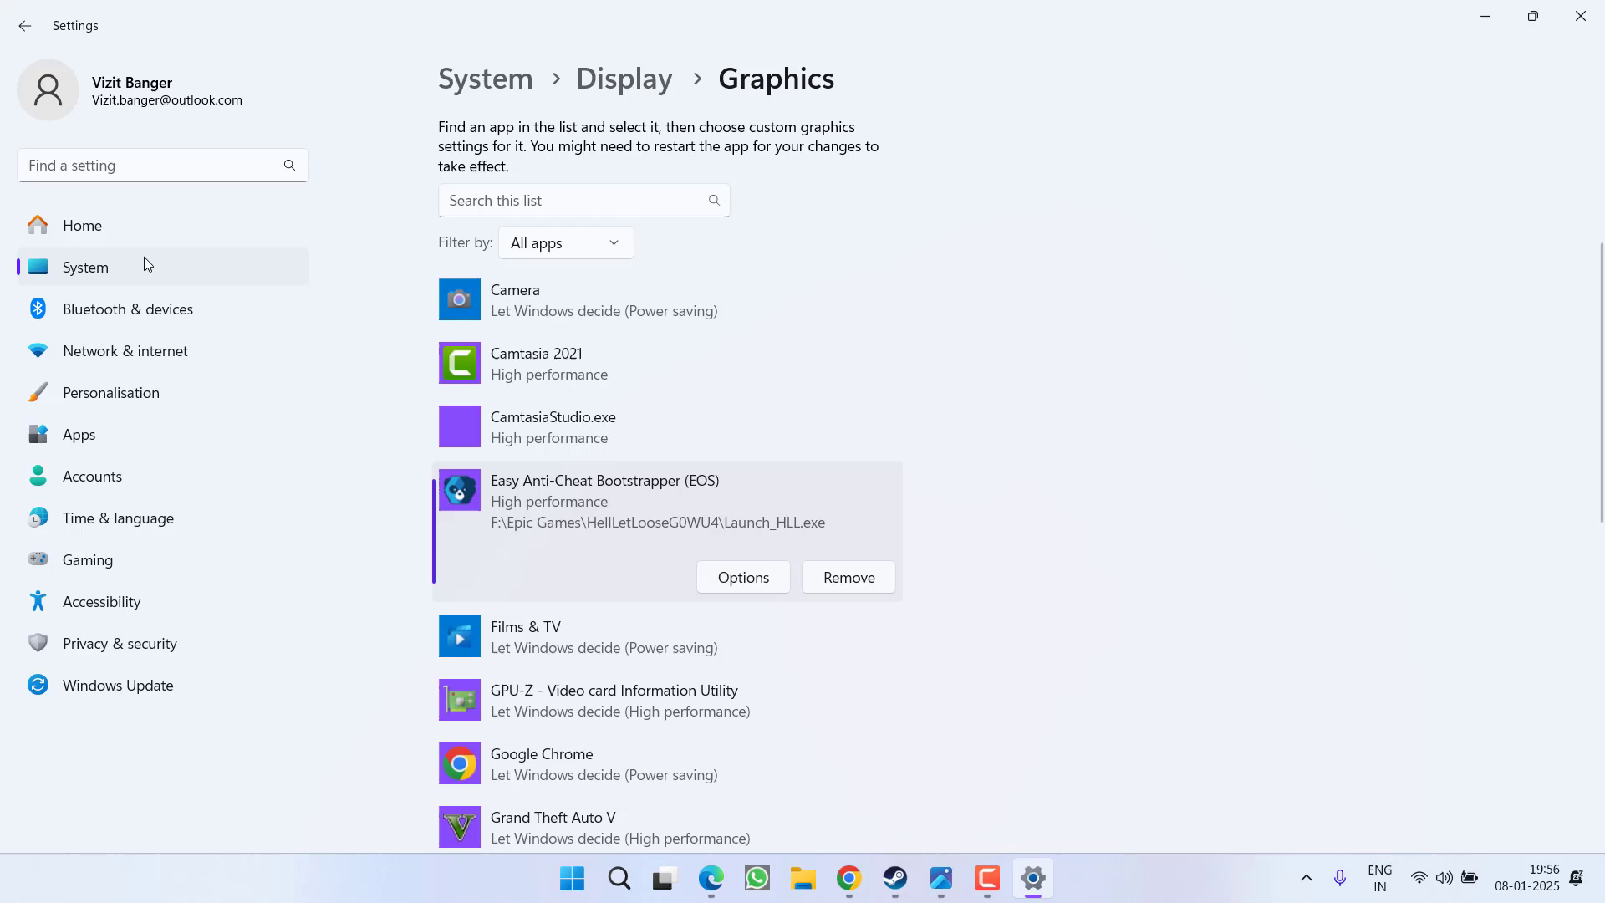
# Set the power mode in the Power & battery settings to Best performance and put the Settings window away.
pyautogui.click(83, 266)
pyautogui.scroll(-2, 681, 430)
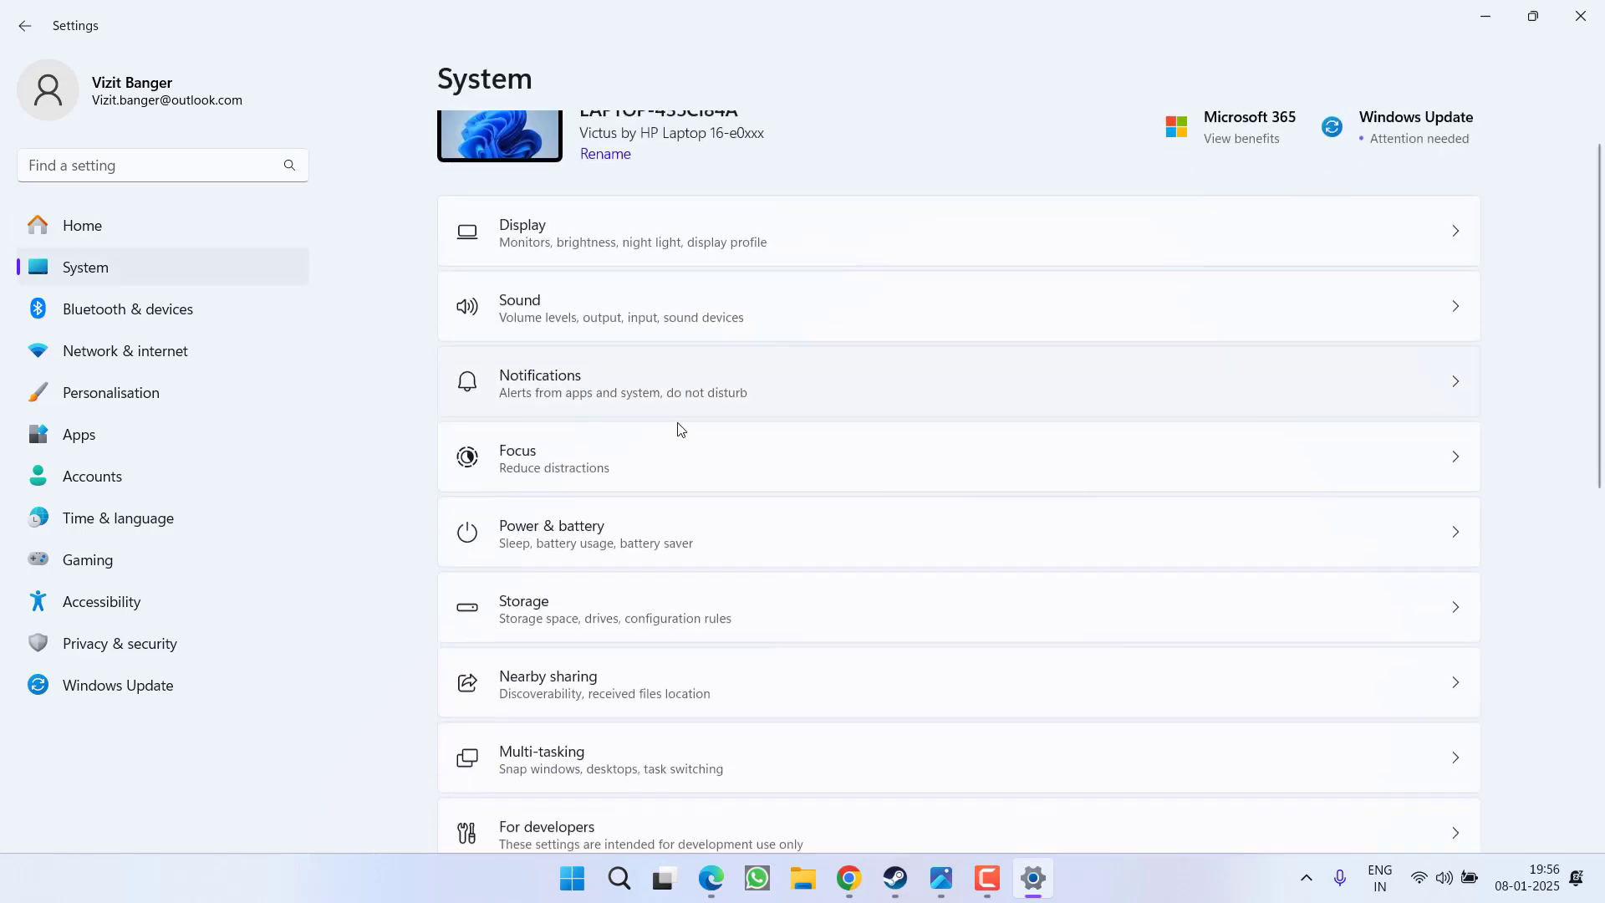
pyautogui.click(652, 470)
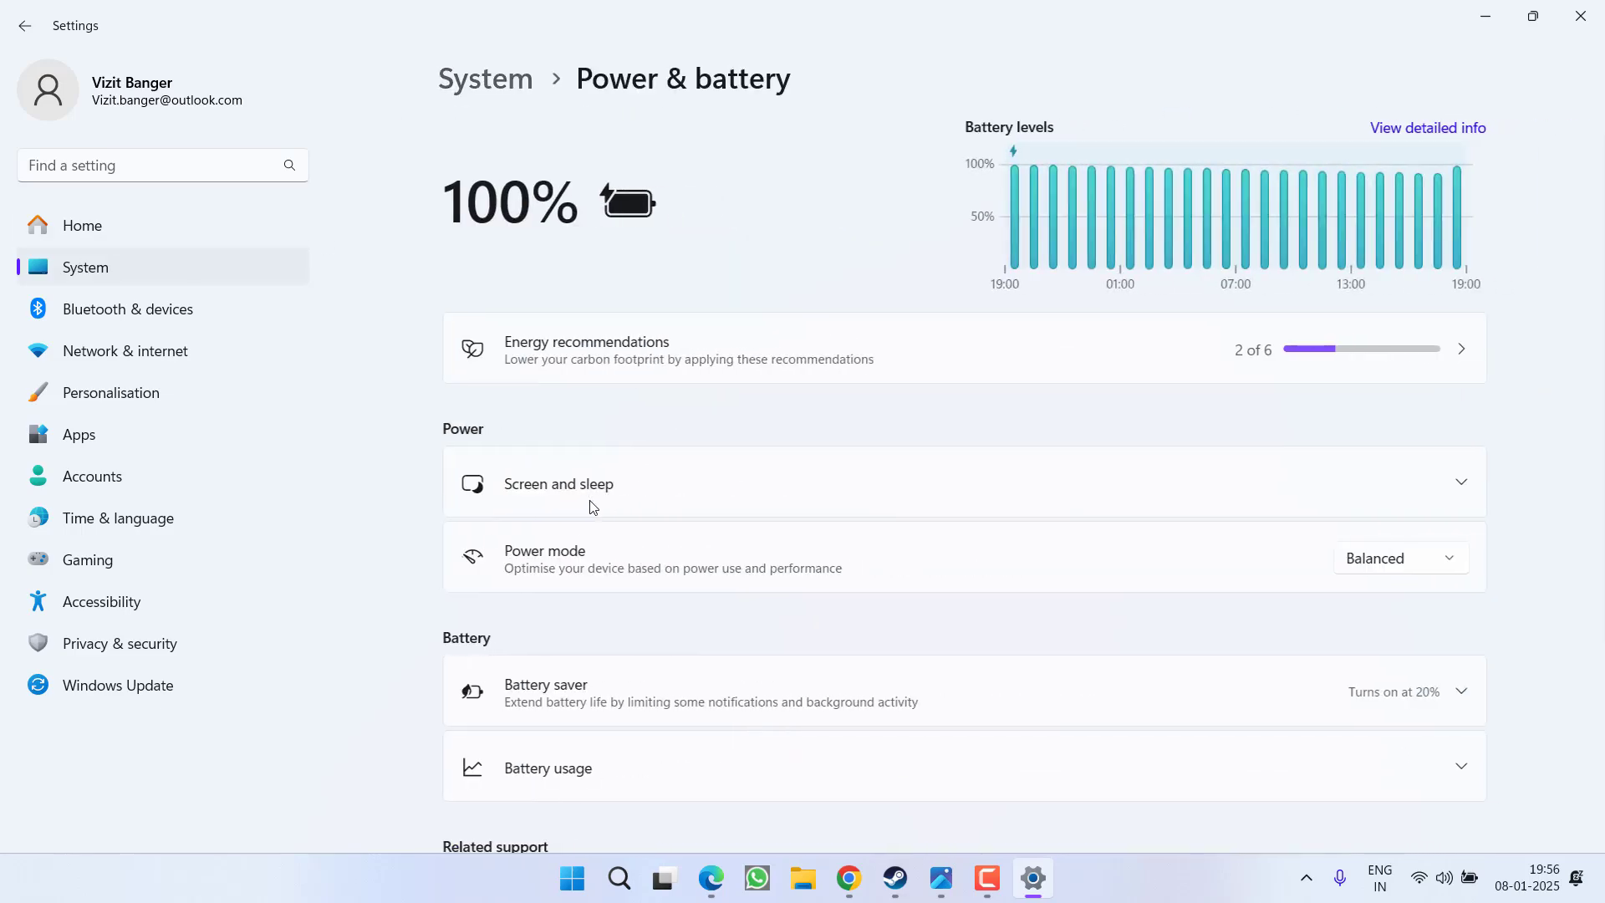
pyautogui.scroll(-3, 648, 501)
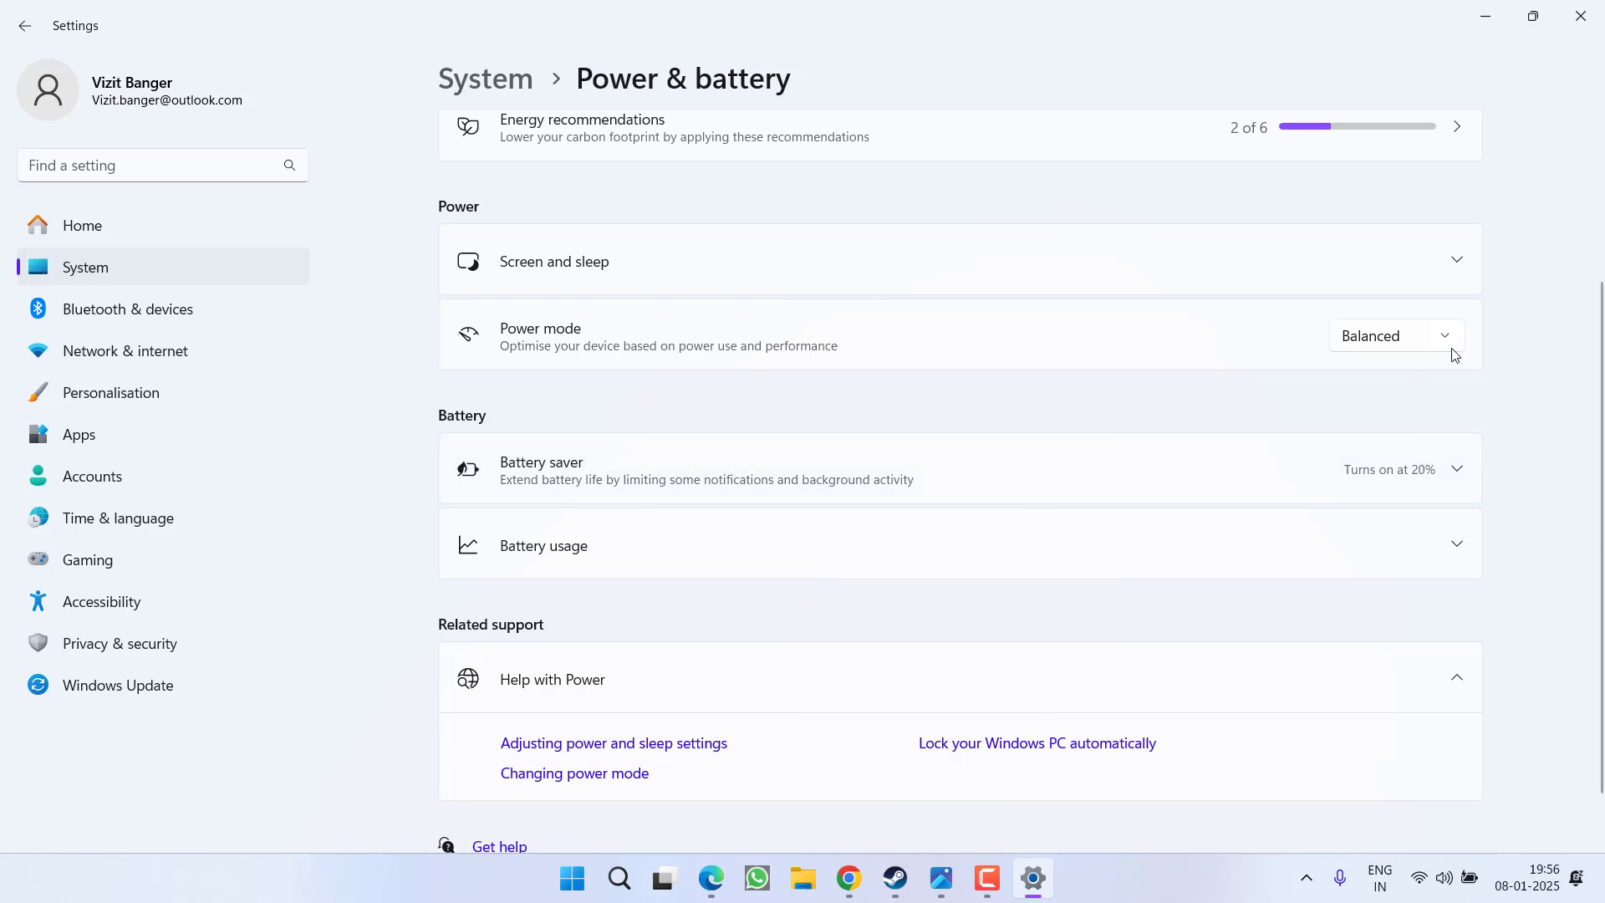
pyautogui.click(1436, 345)
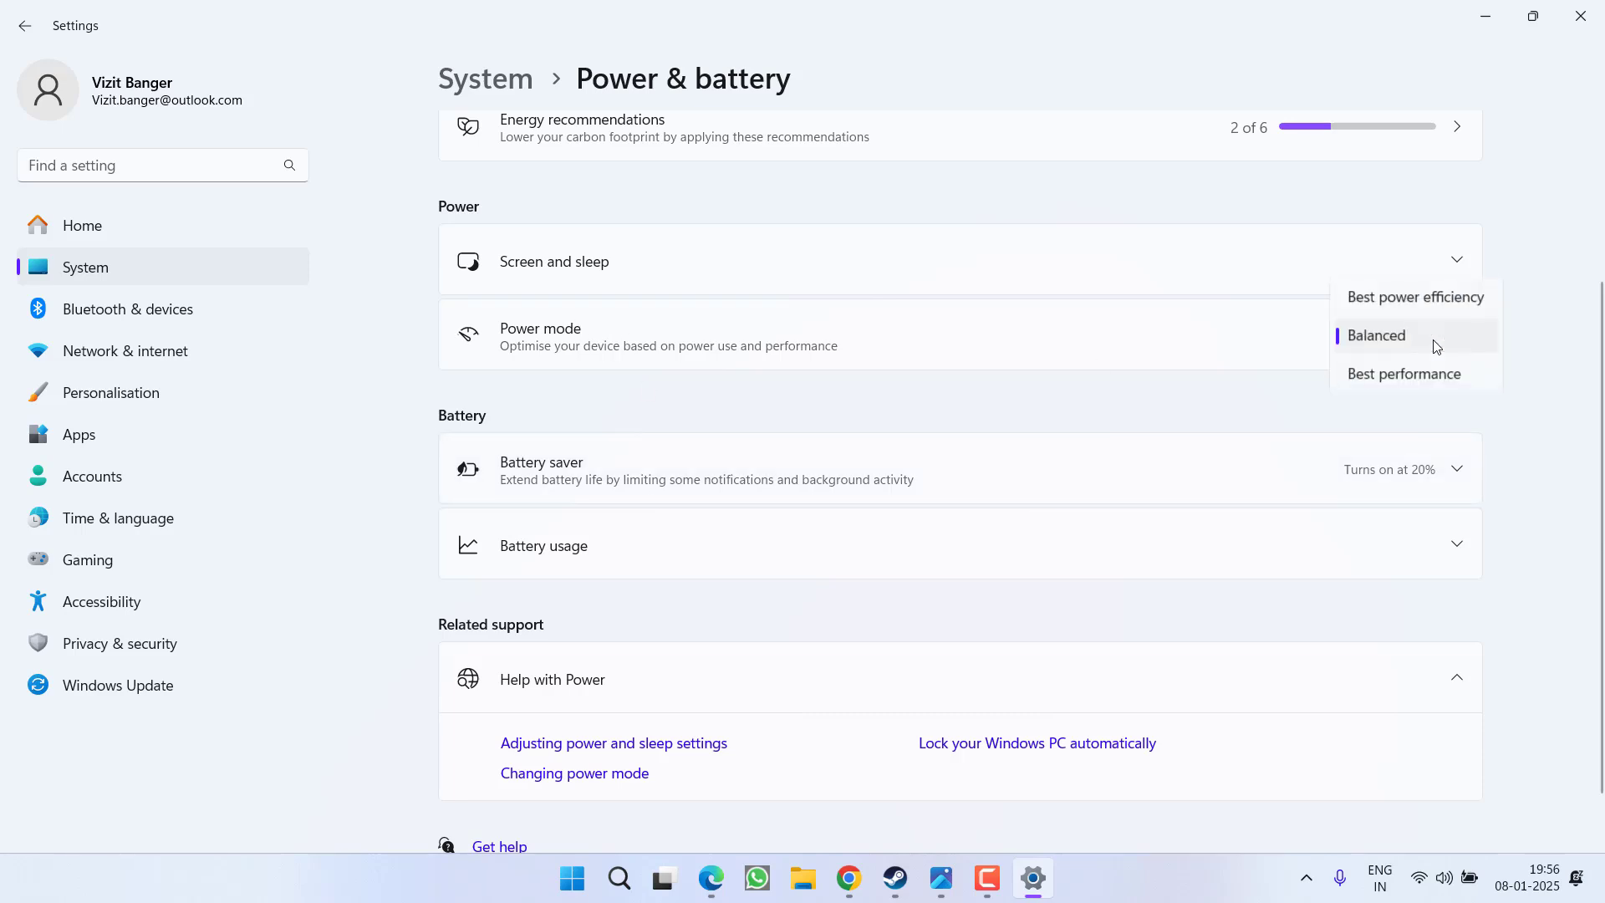
pyautogui.click(1393, 373)
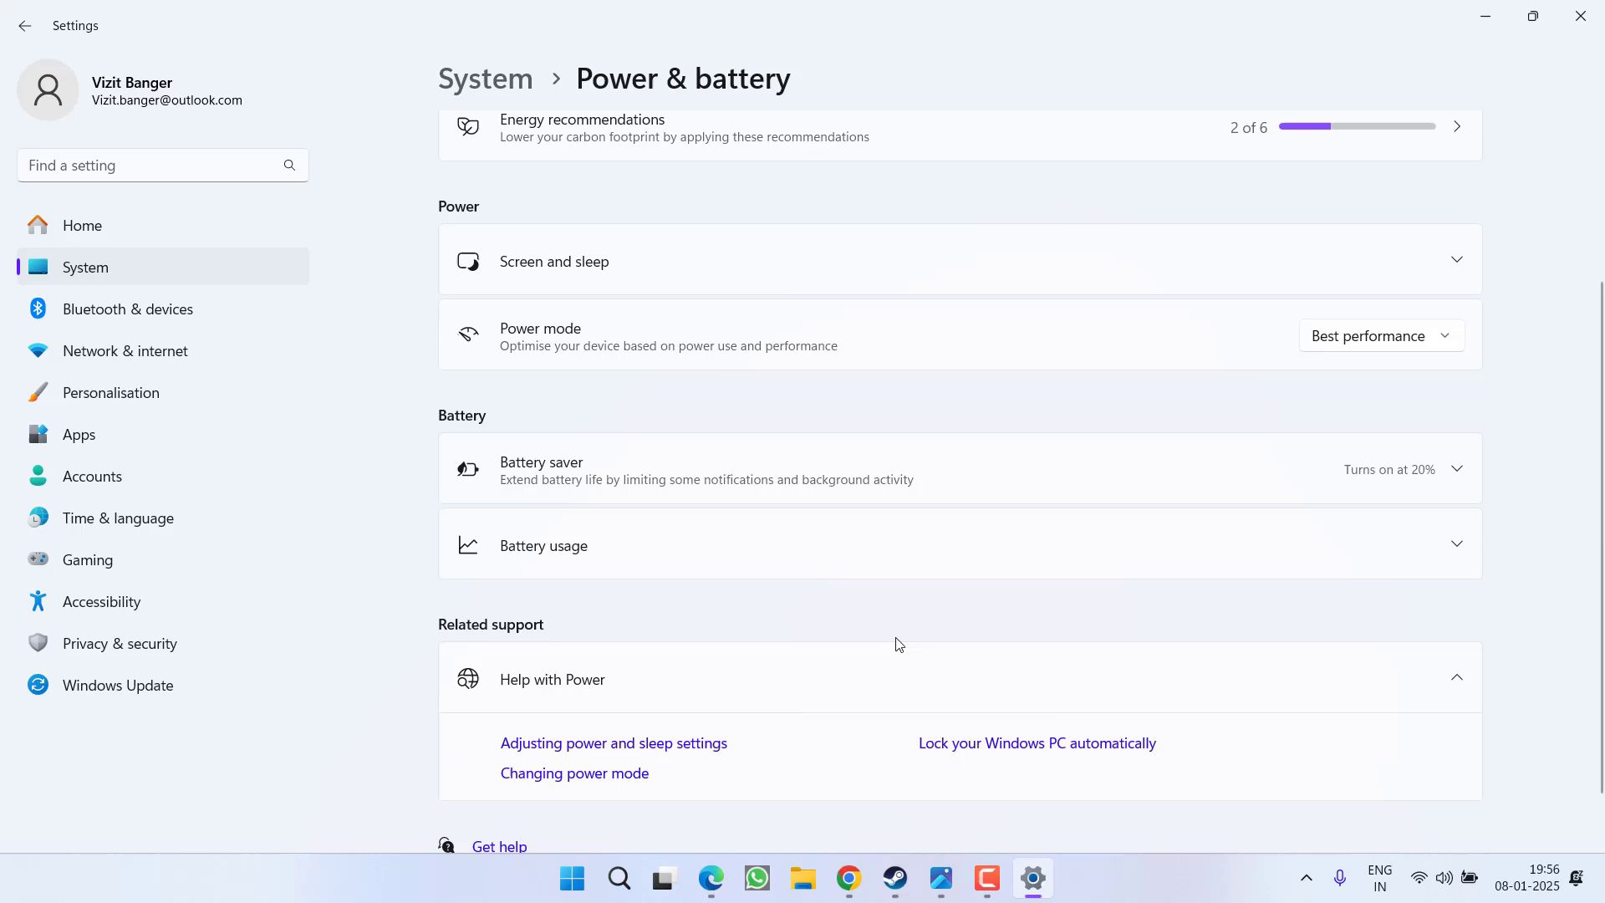
pyautogui.click(1033, 882)
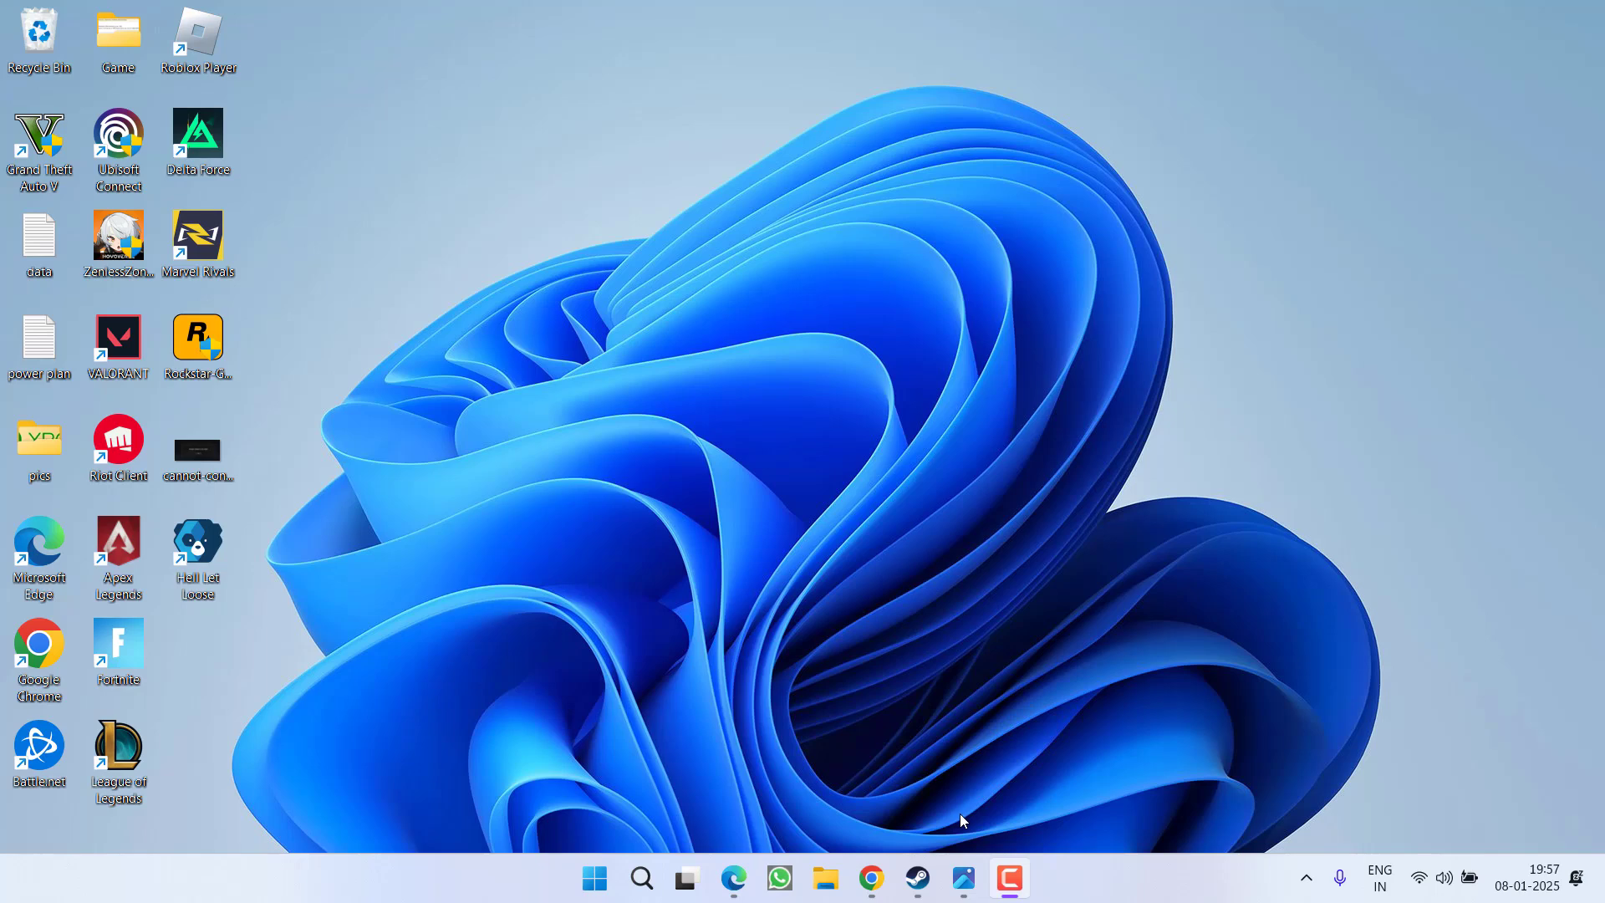
pyautogui.click(964, 877)
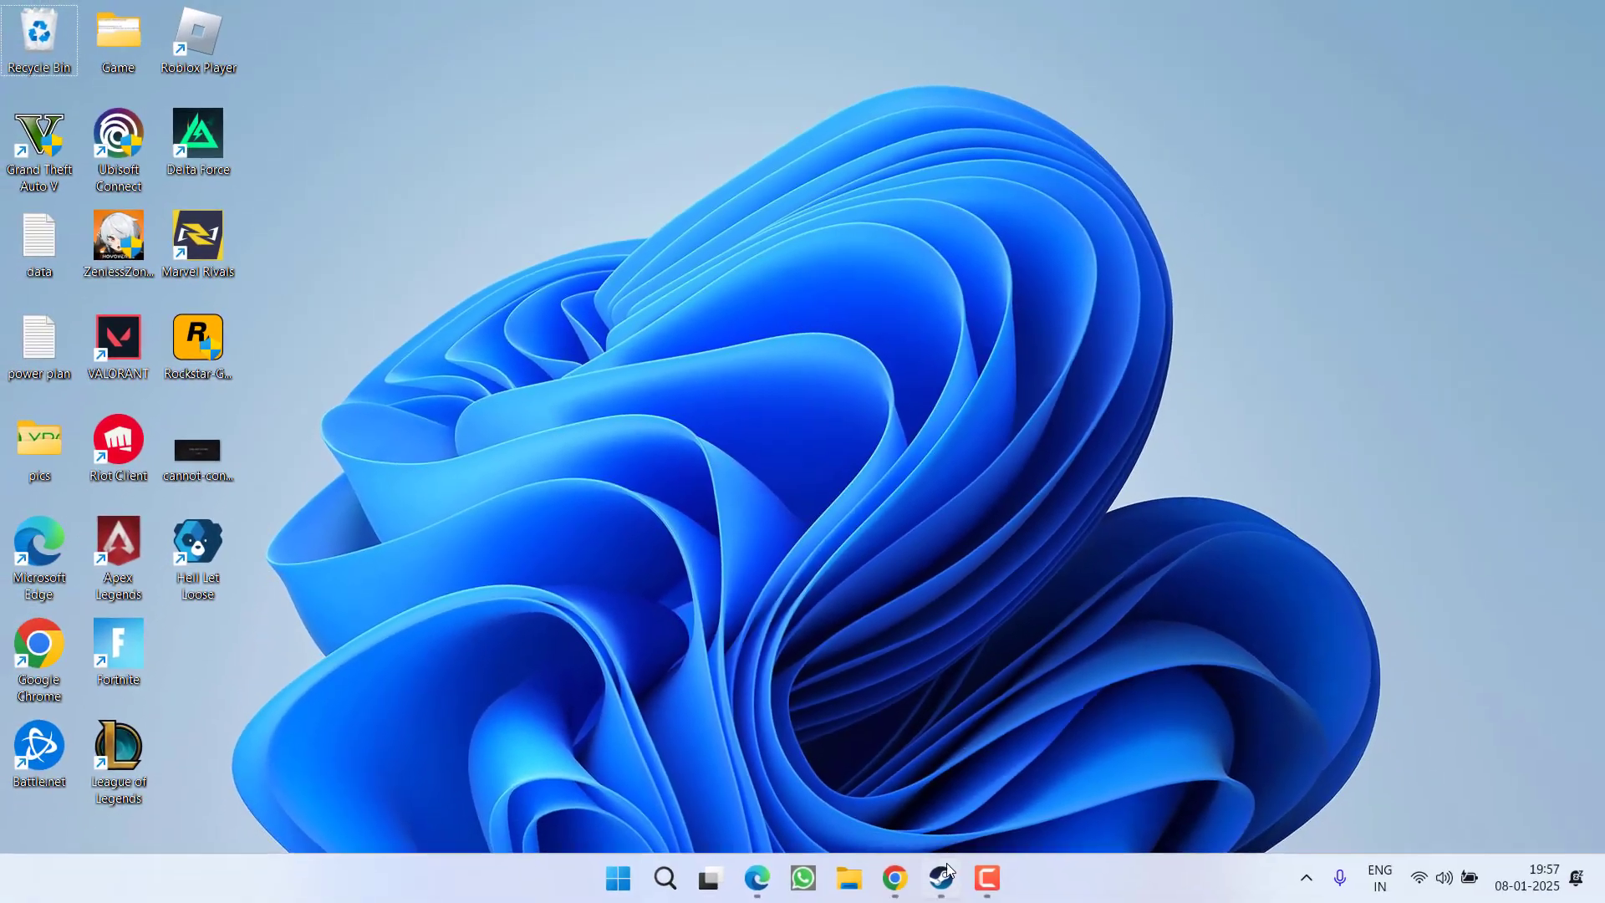
# Switch to Steam, check the "Enable the Steam Overlay while in-game" option in its In Game settings, and minimize Steam.
pyautogui.click(945, 876)
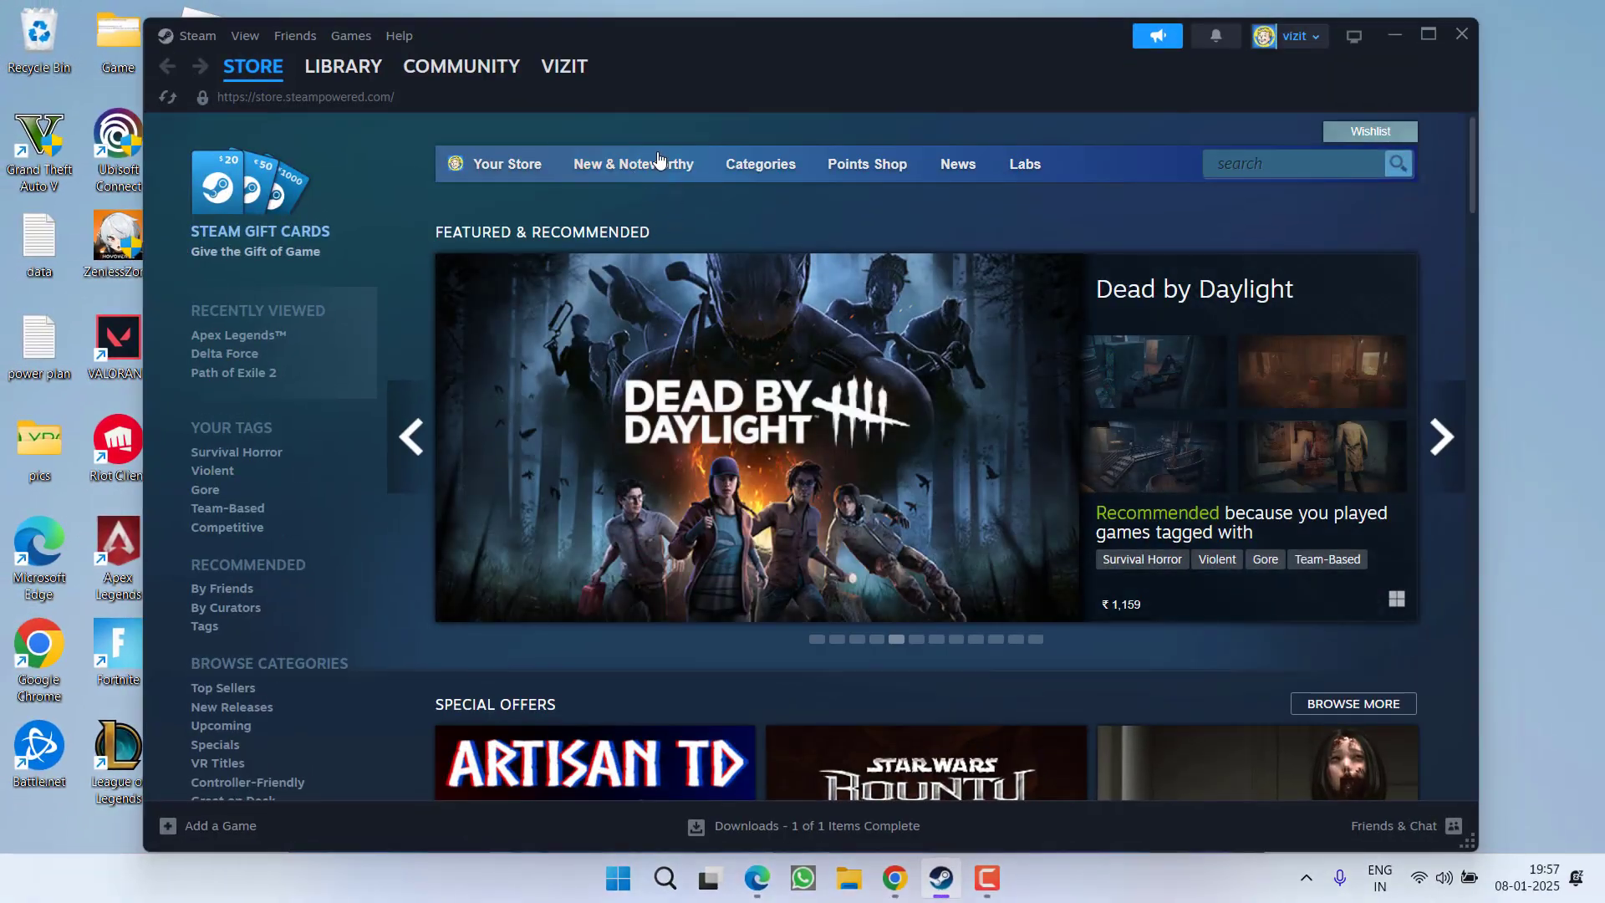
pyautogui.click(197, 37)
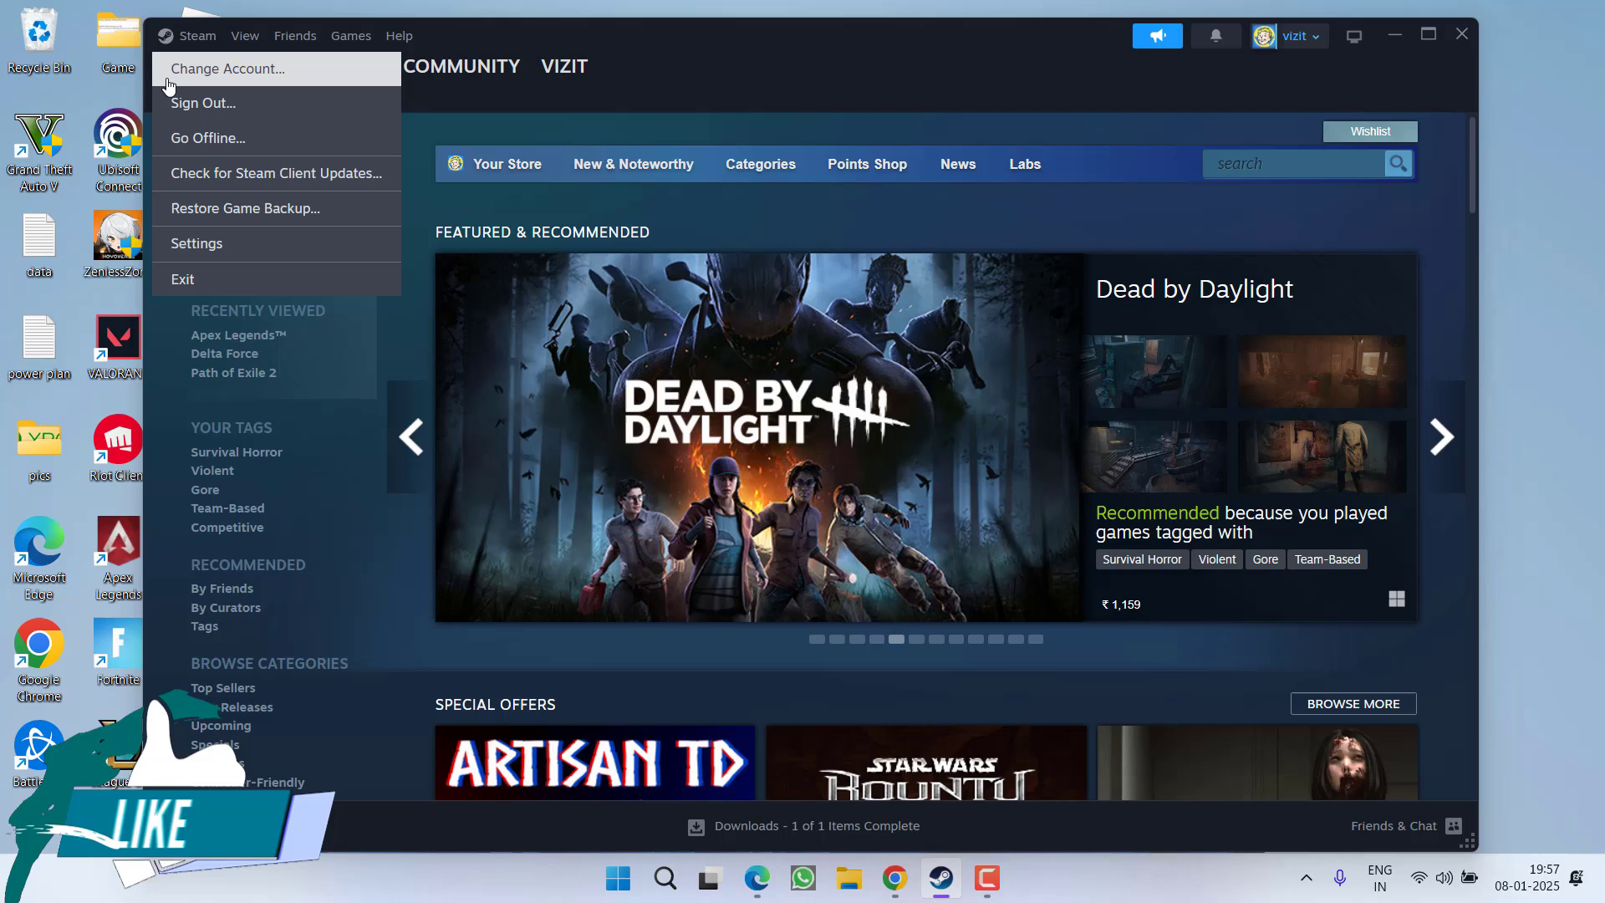
pyautogui.click(219, 241)
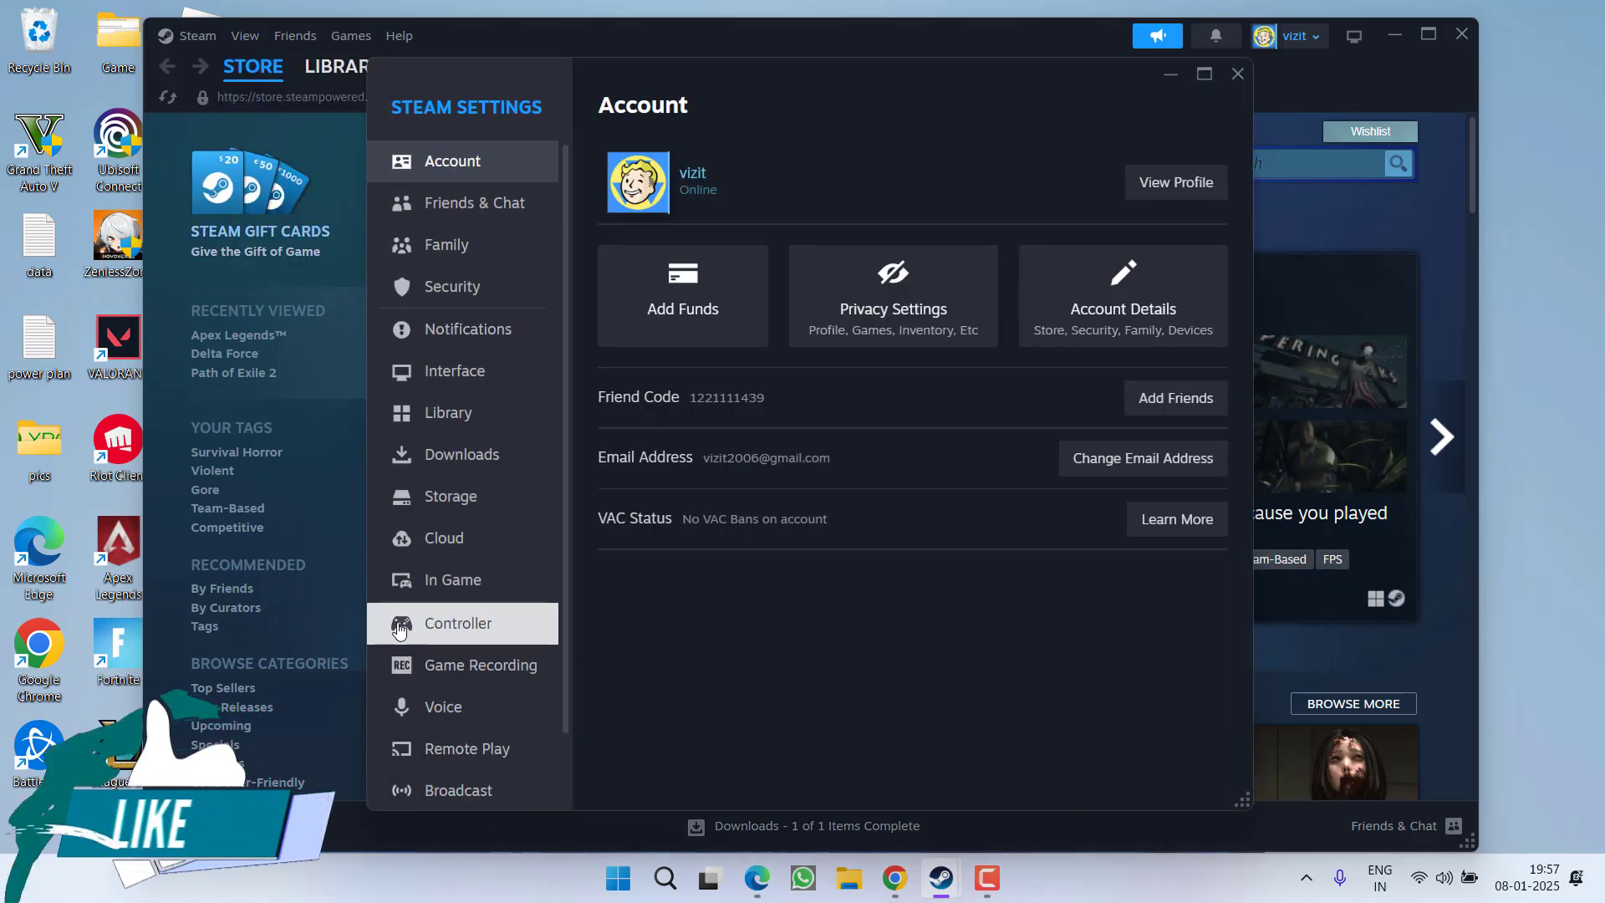
pyautogui.click(449, 592)
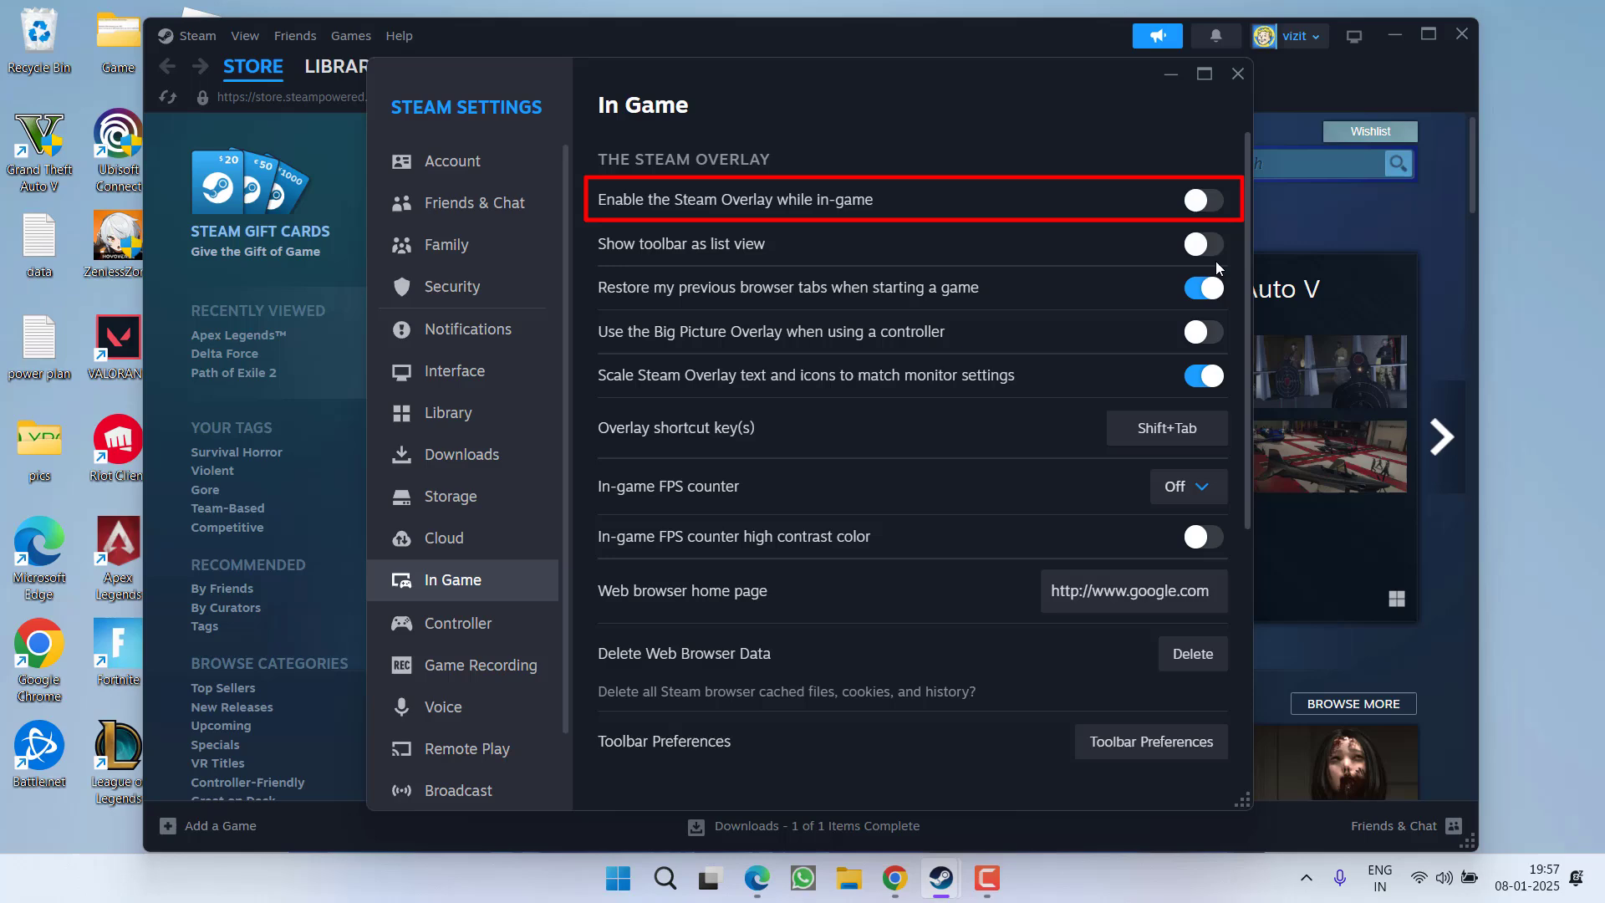
pyautogui.click(1236, 76)
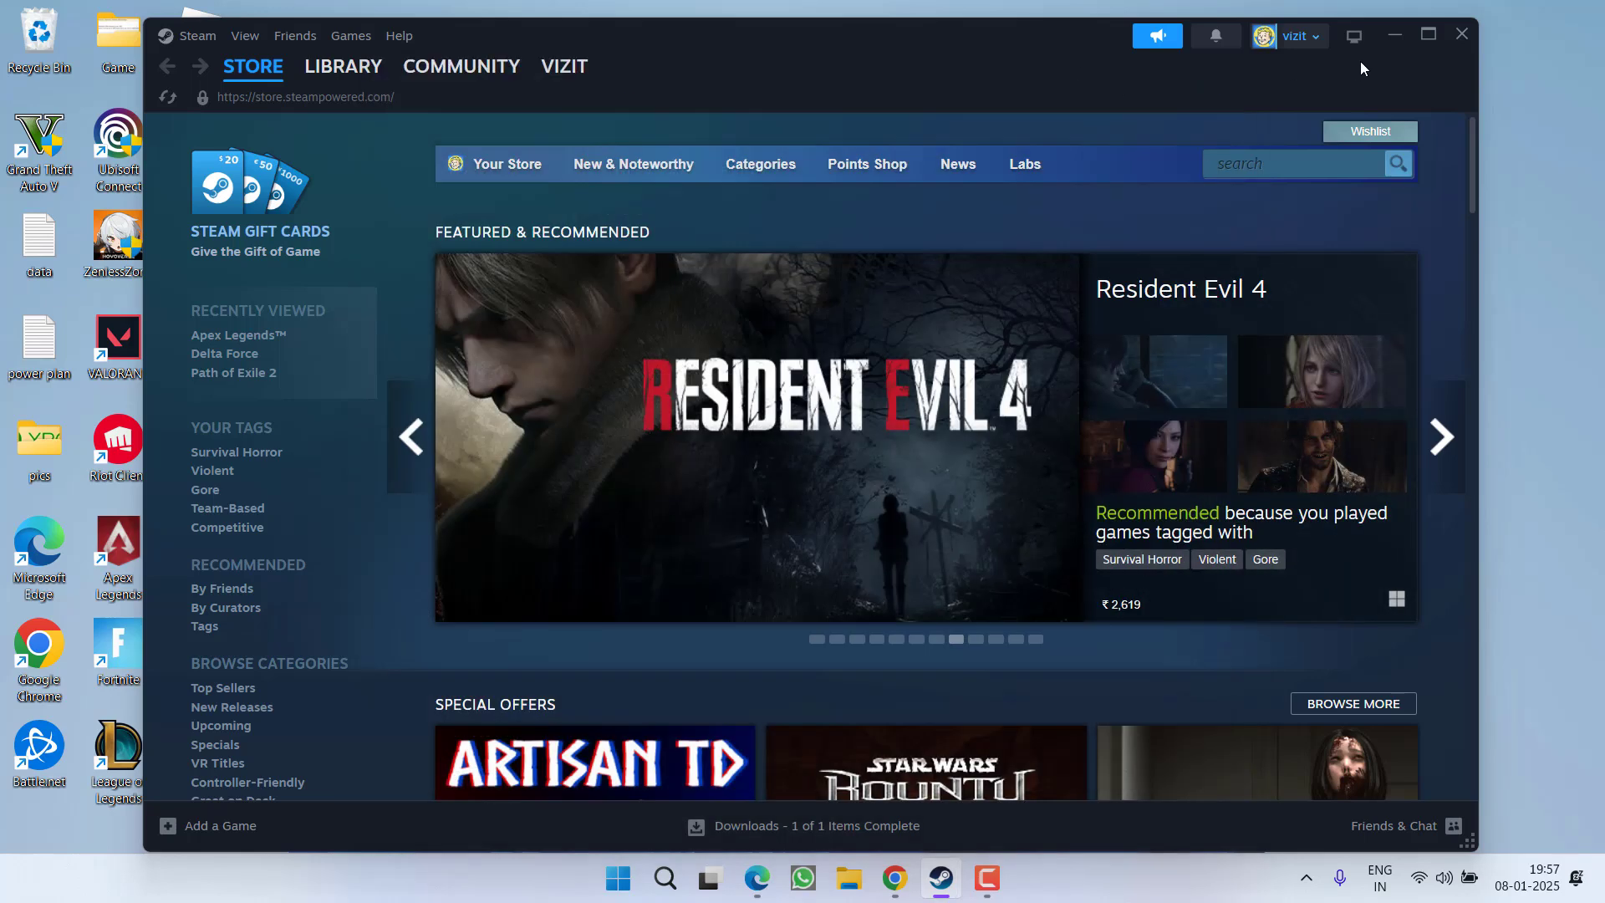
pyautogui.click(1393, 37)
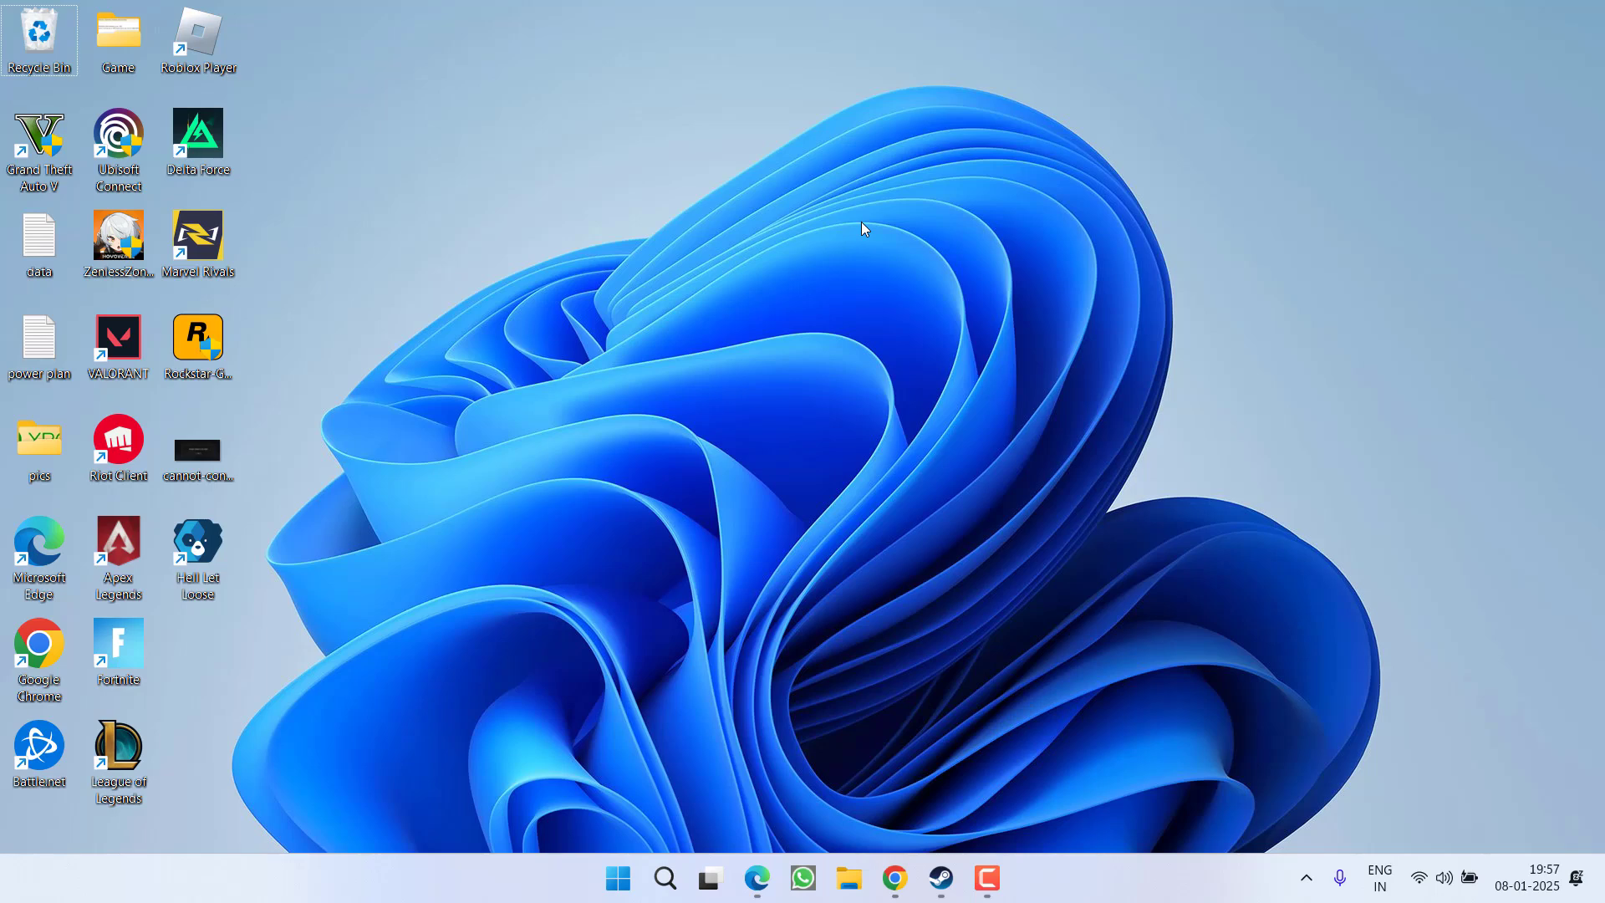
# Run Epic Games Launcher as administrator and open the management options of Hell Let Loose from the library.
pyautogui.press('super')
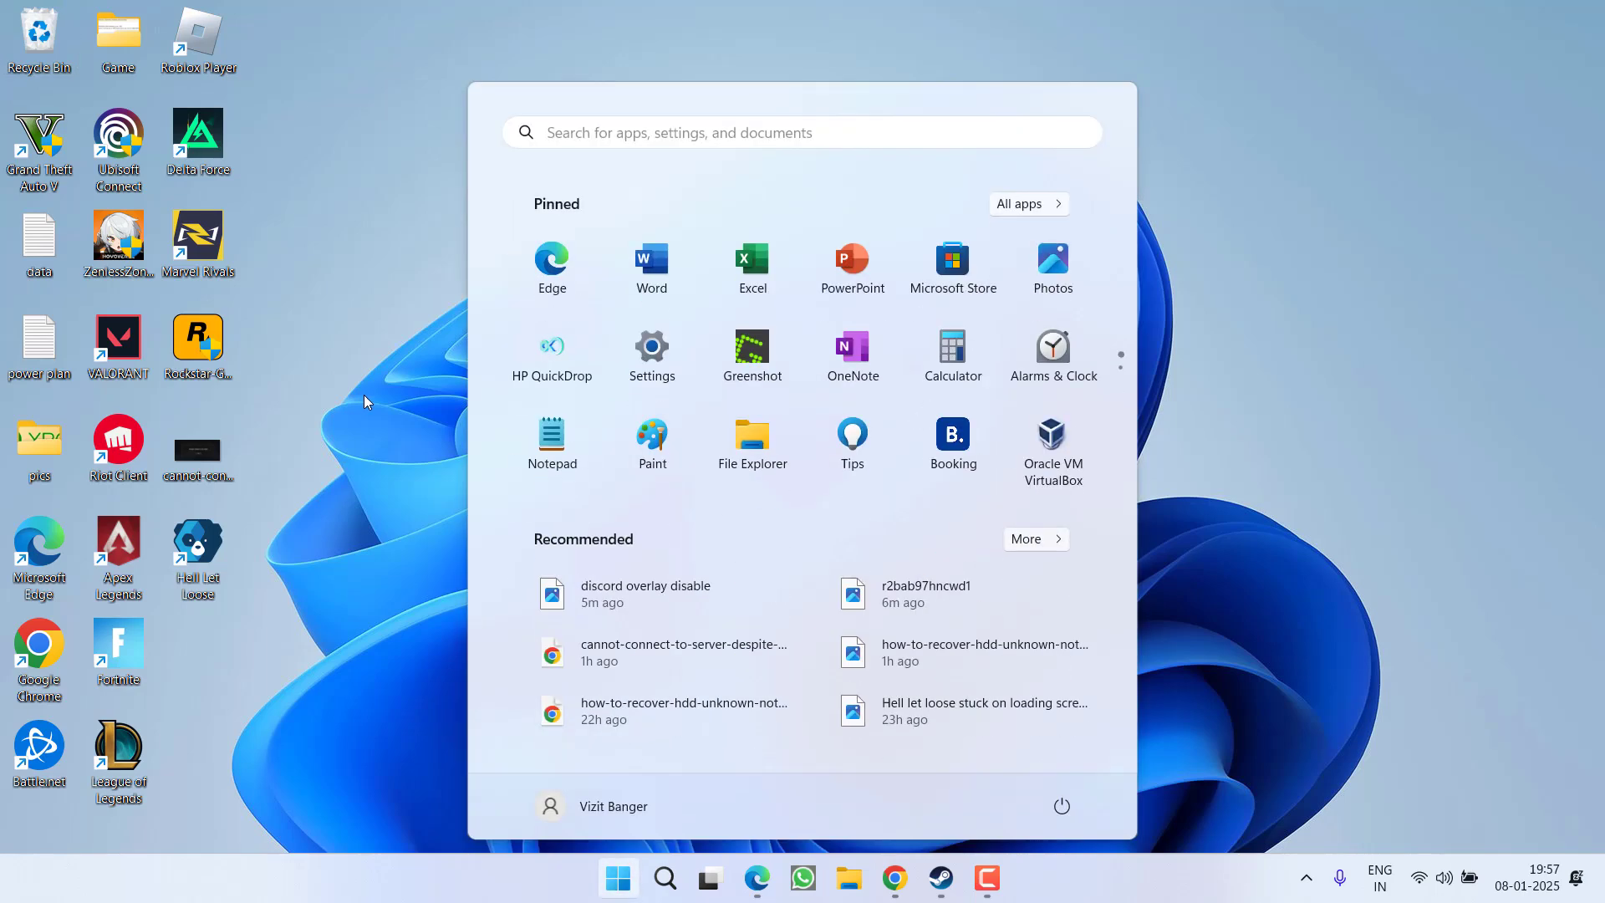
pyautogui.write('epic')
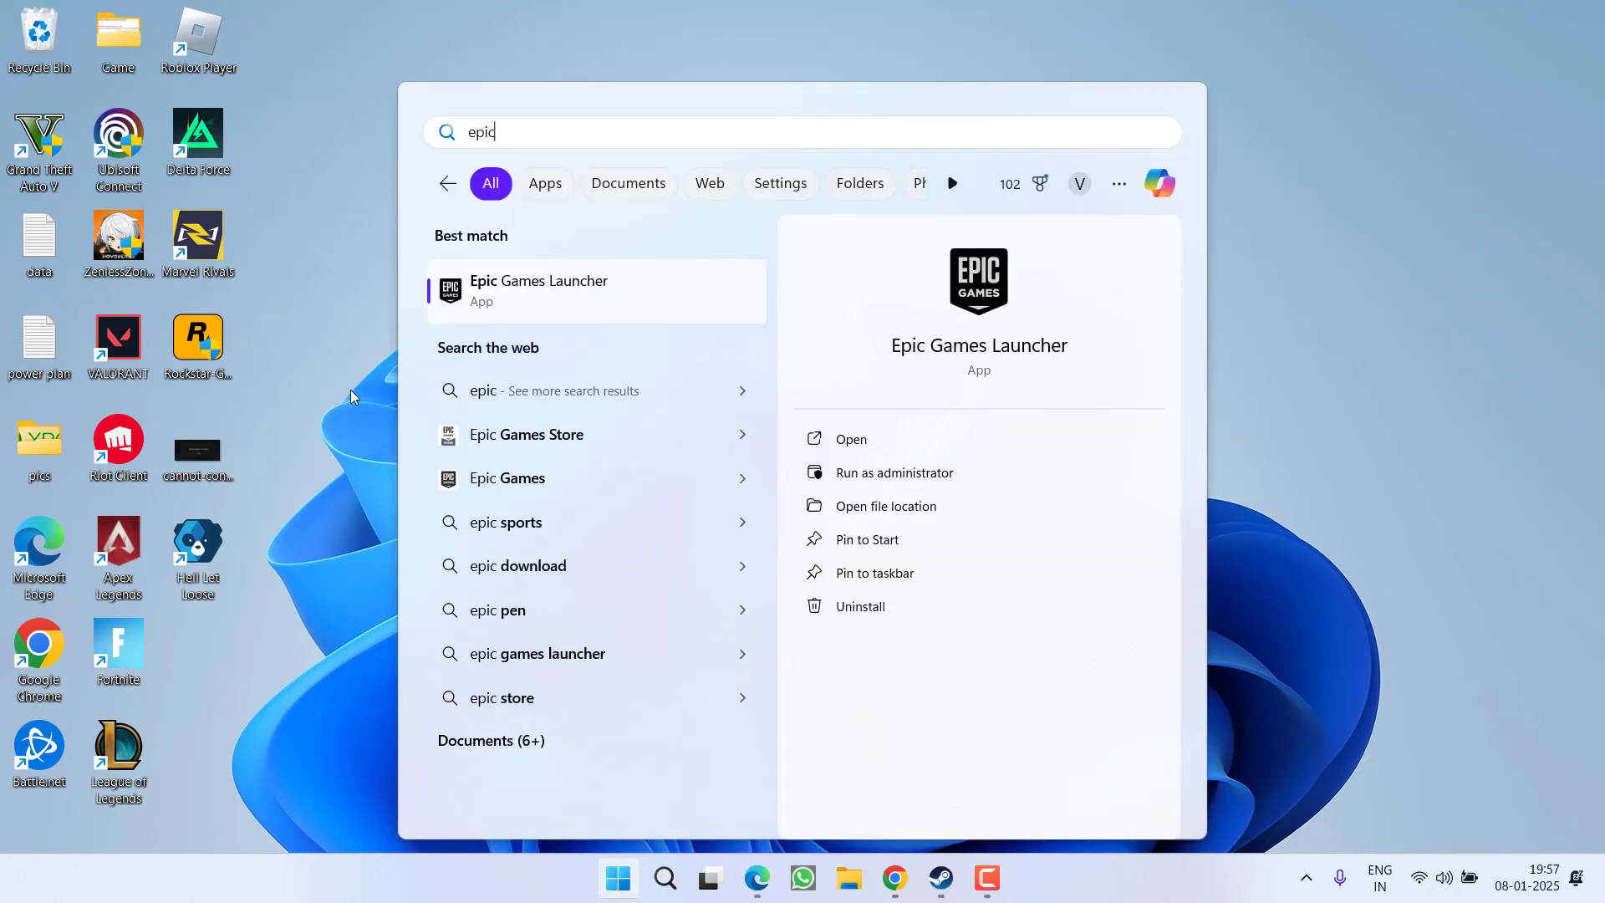
pyautogui.click(867, 478)
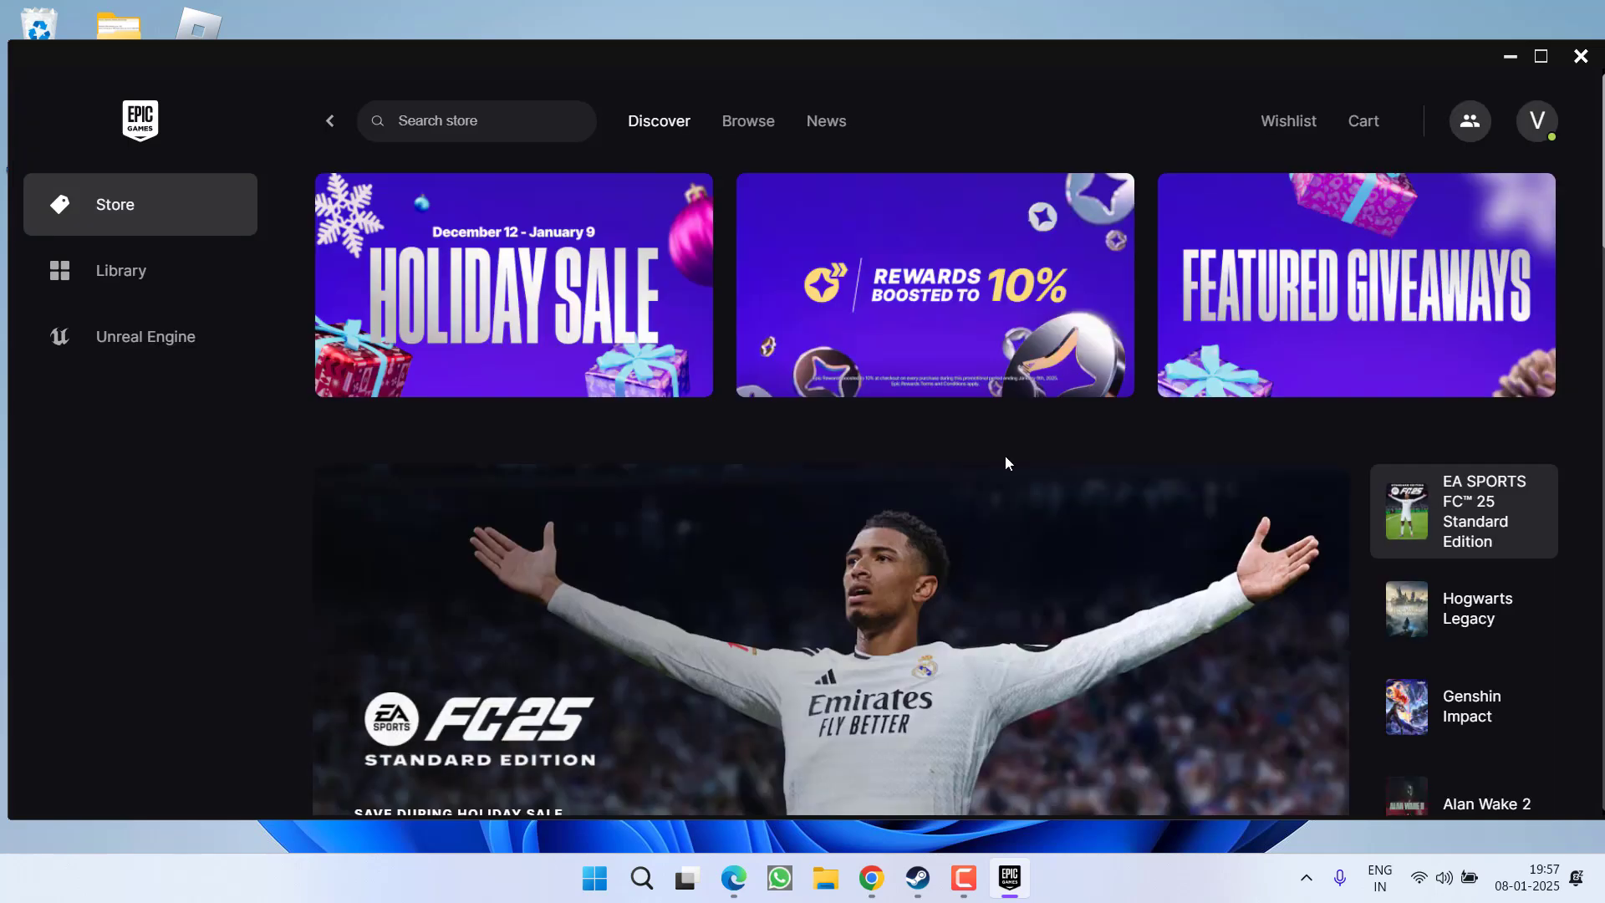
pyautogui.click(127, 262)
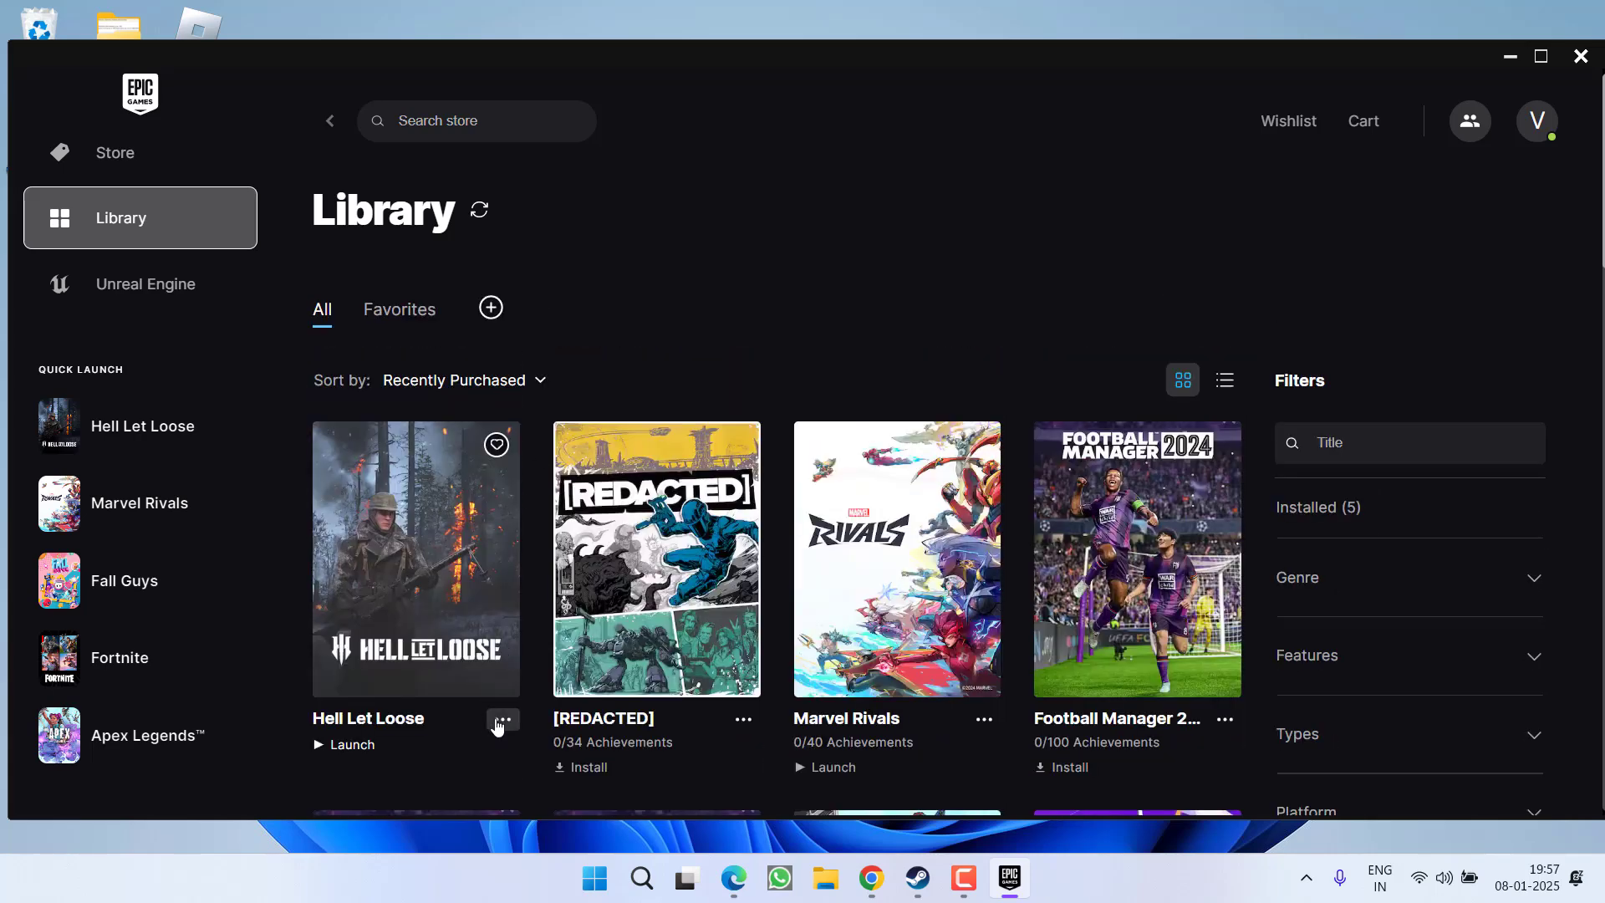
pyautogui.click(502, 719)
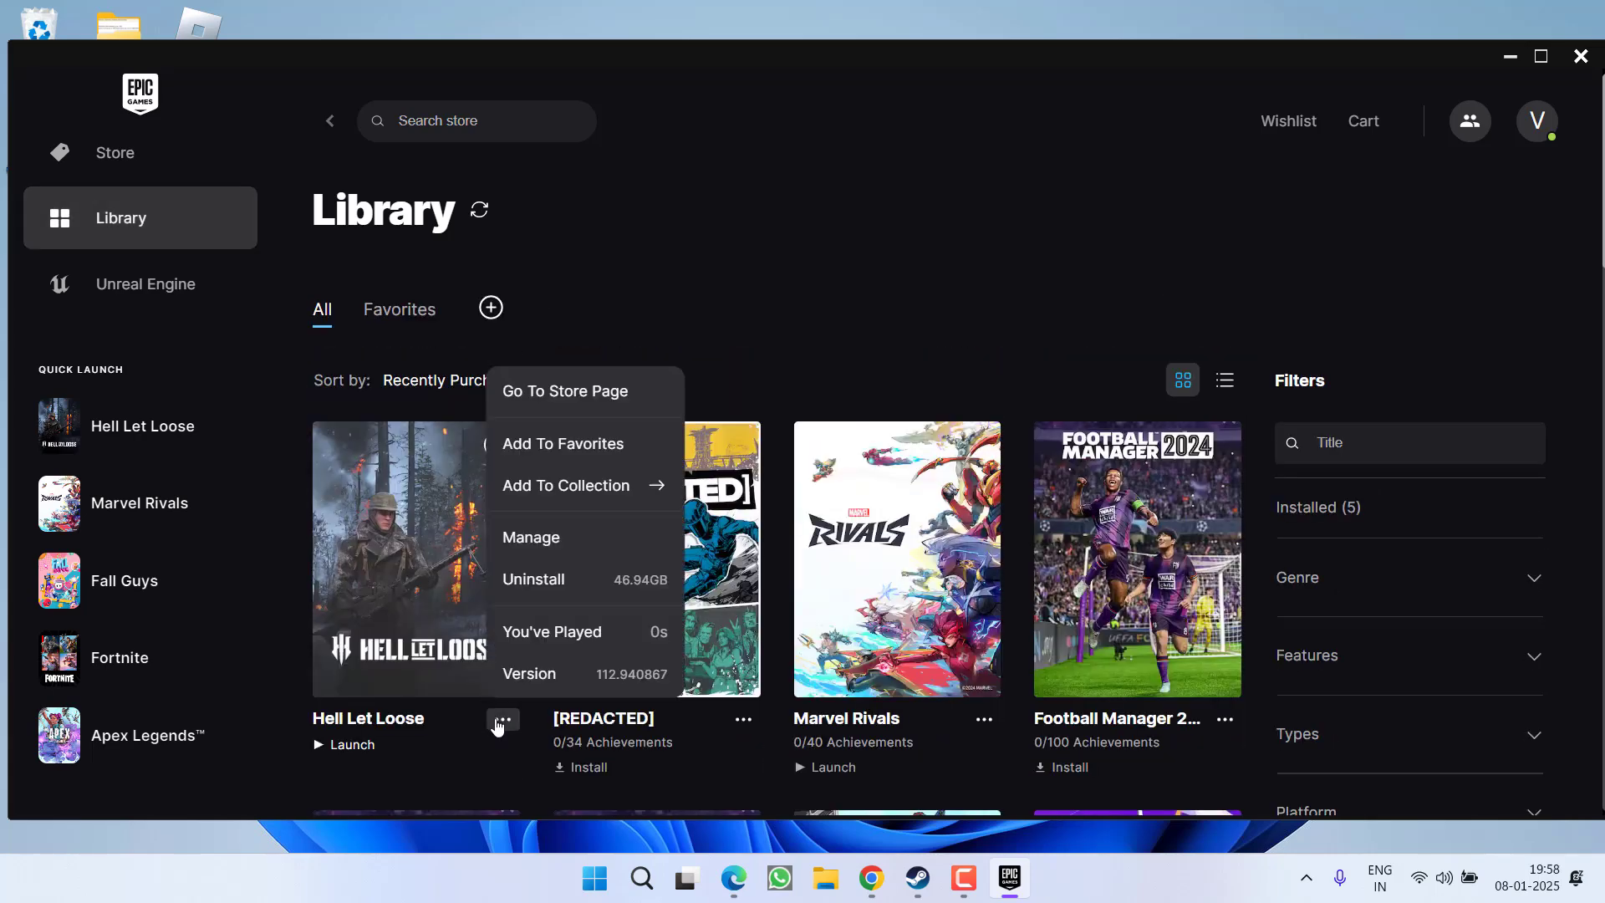
pyautogui.click(555, 537)
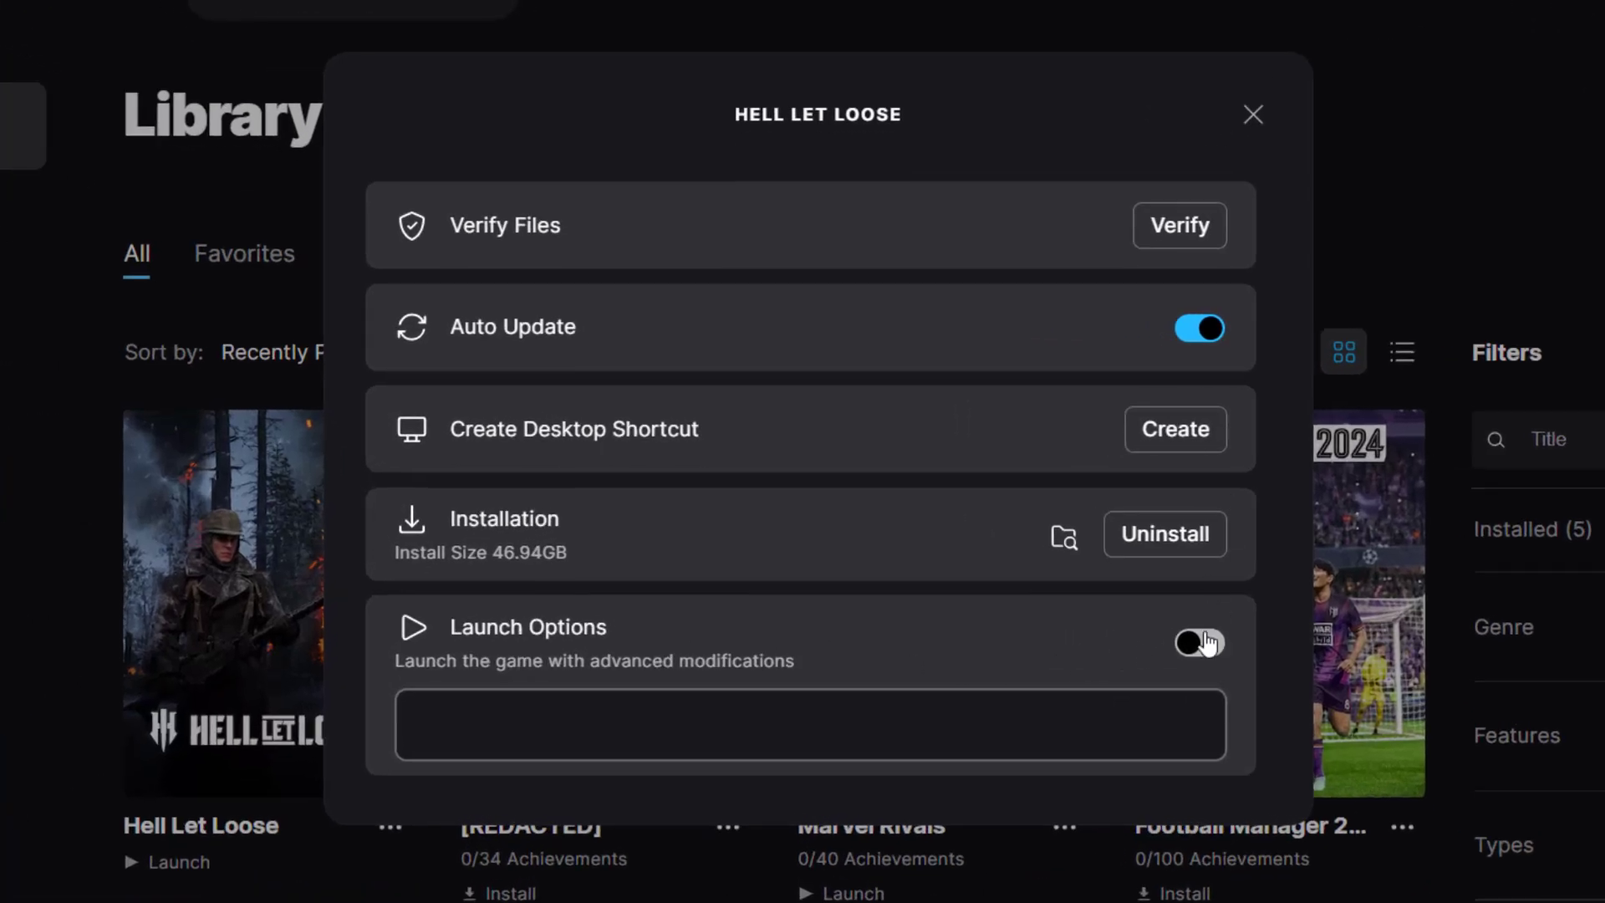
# Enable Launch Options for Hell Let Loose, enter -dx12 as the launch argument and close the game's management dialog.
pyautogui.click(1199, 642)
pyautogui.click(722, 724)
pyautogui.write('-dx12')
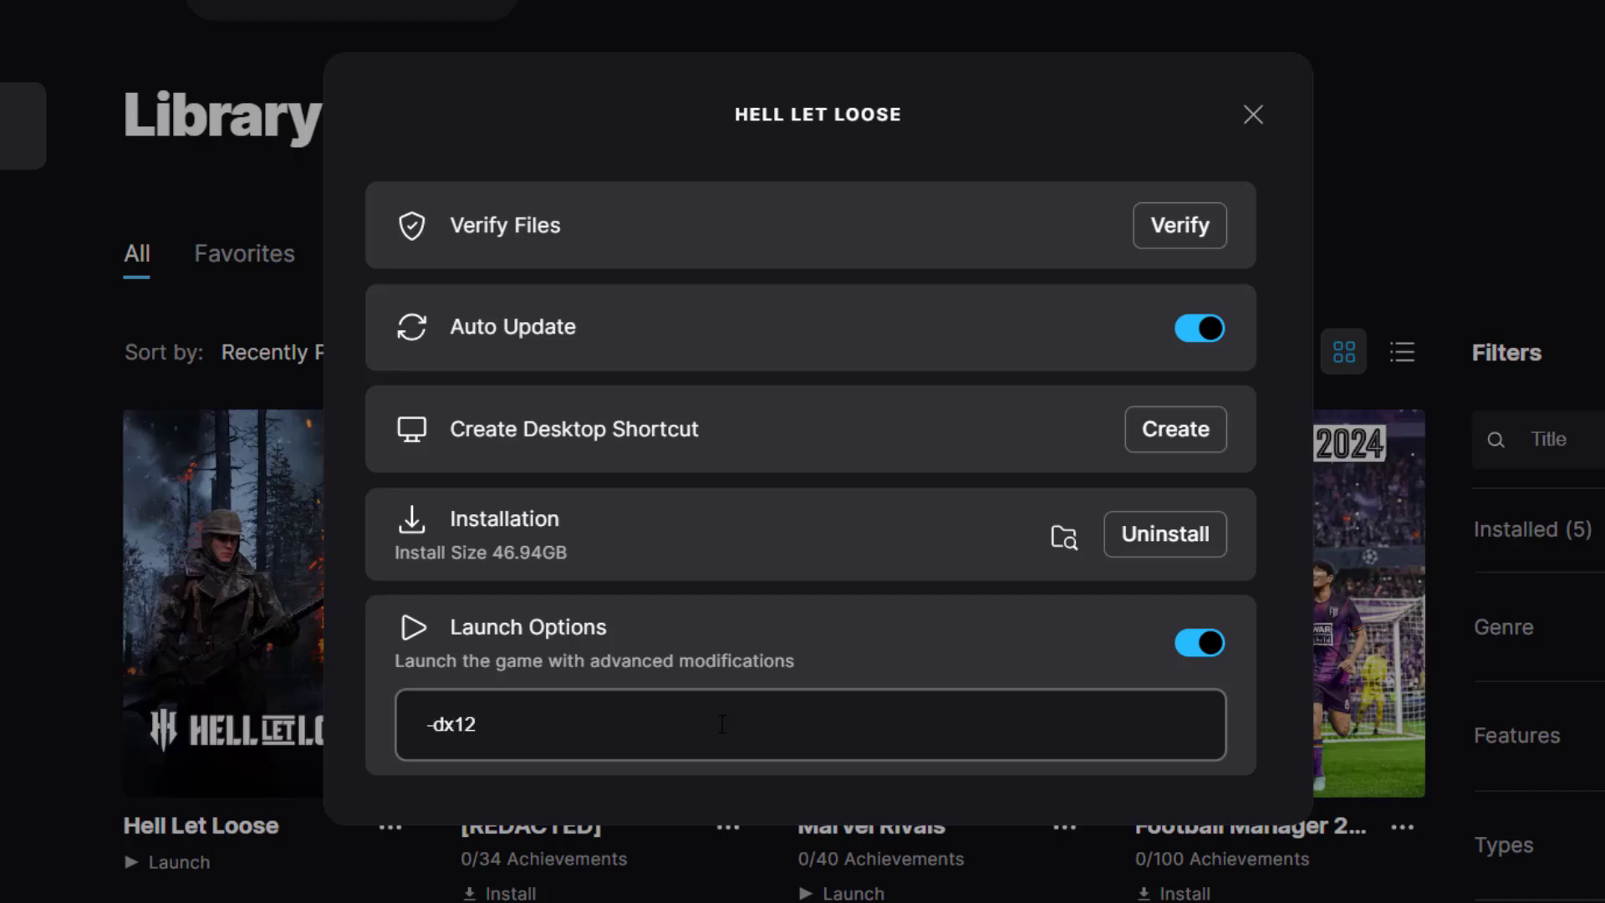
pyautogui.click(1253, 115)
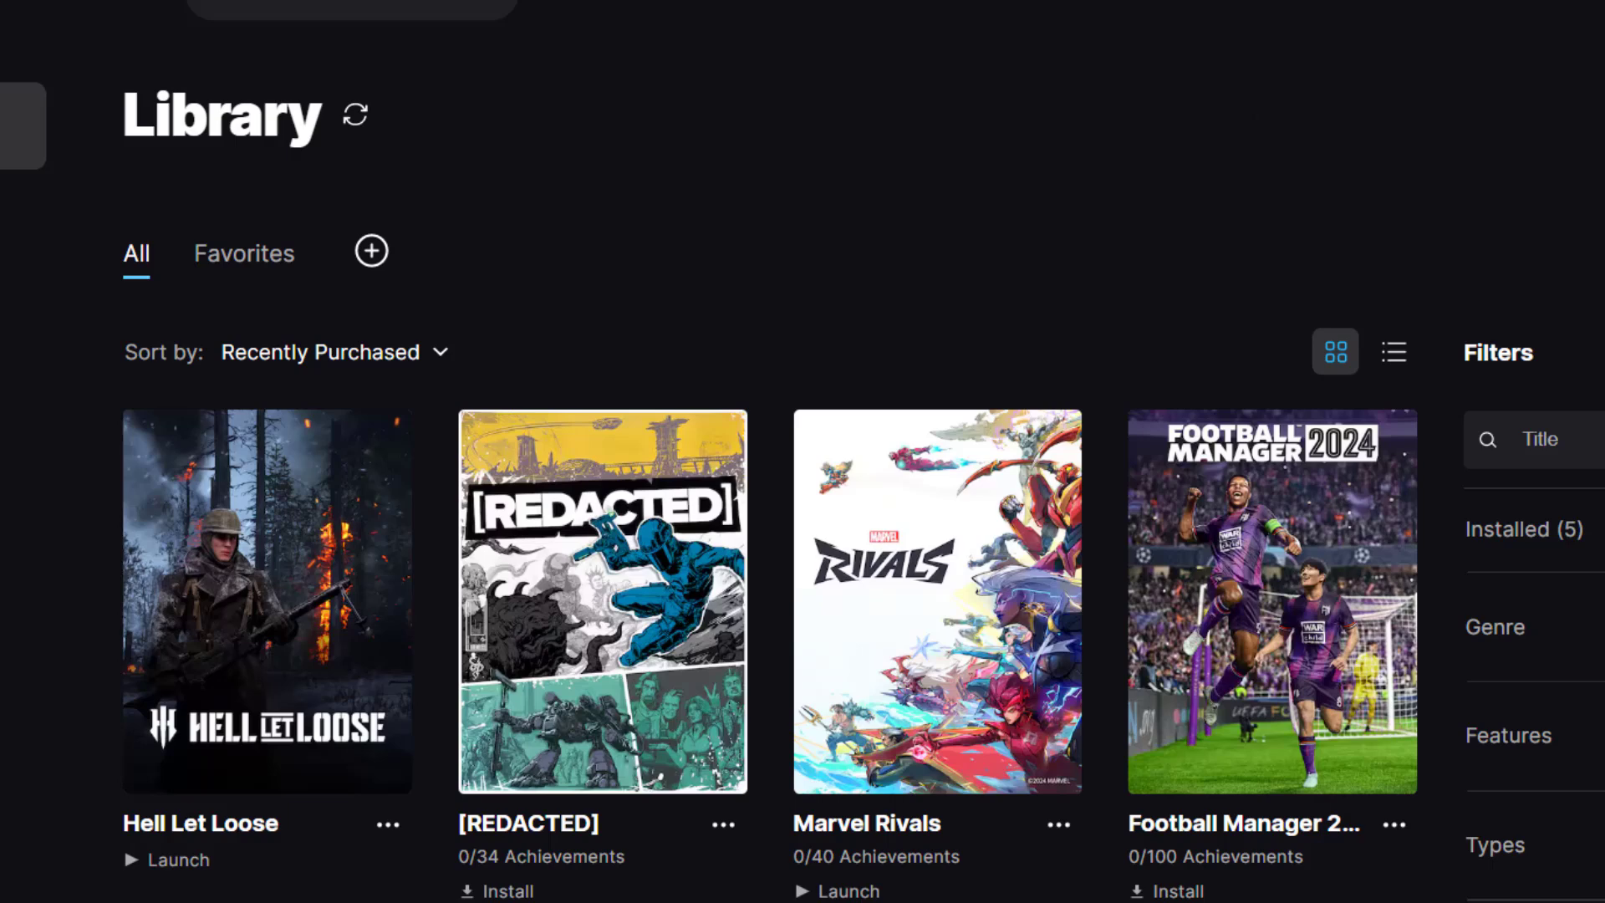
# Reopen the Hell Let Loose management options, change the launch argument to -dx11, and put the launcher away.
pyautogui.click(388, 827)
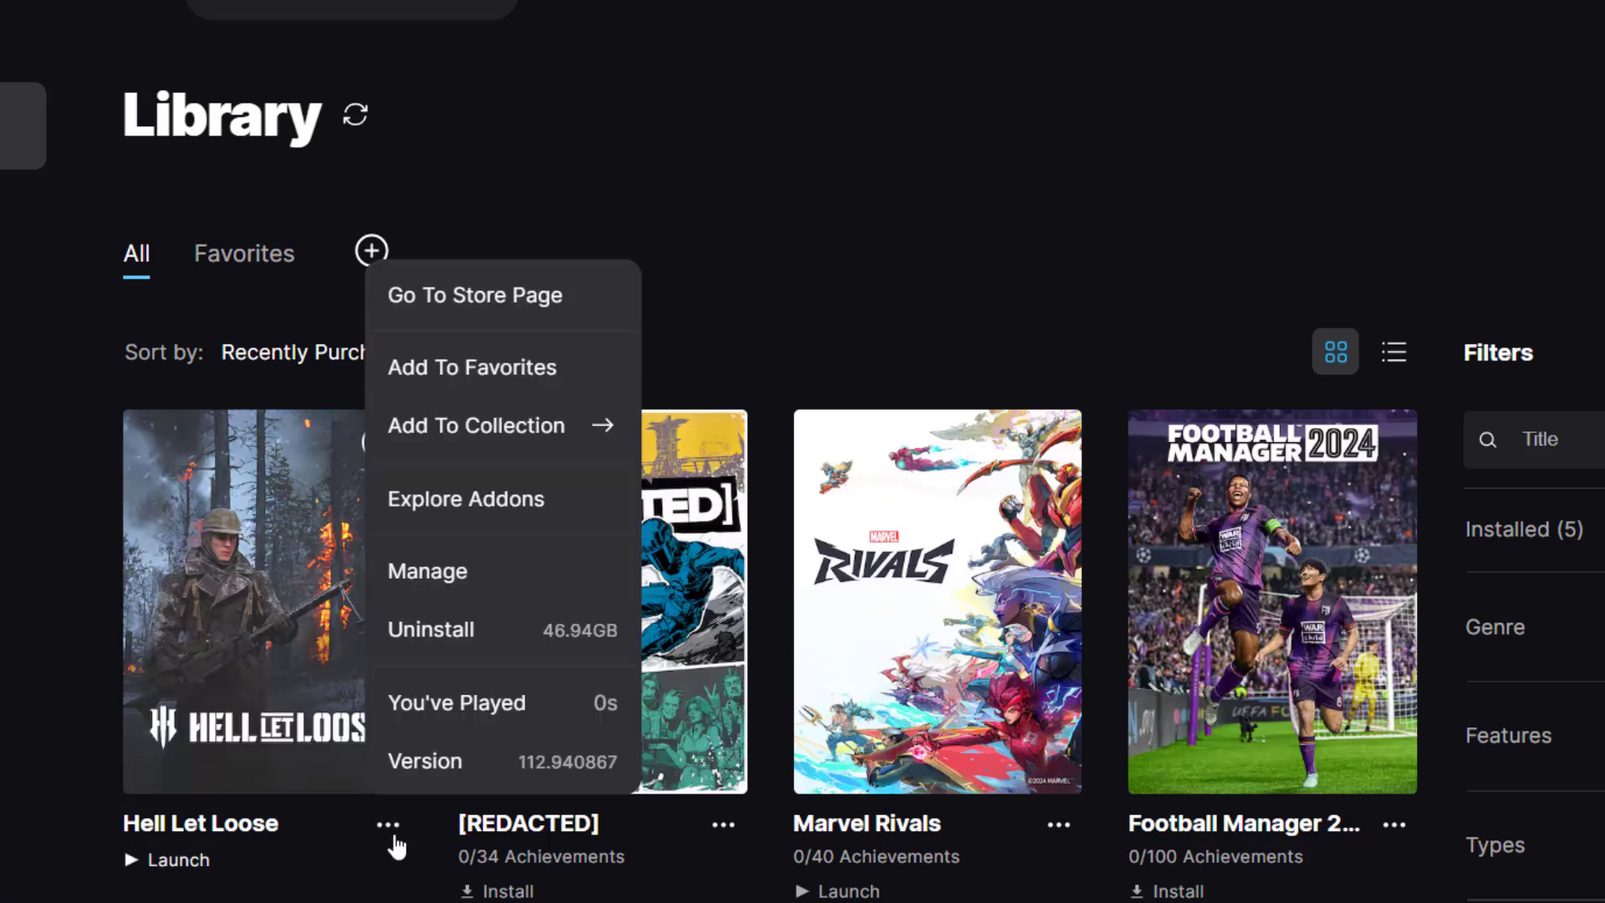
pyautogui.click(428, 571)
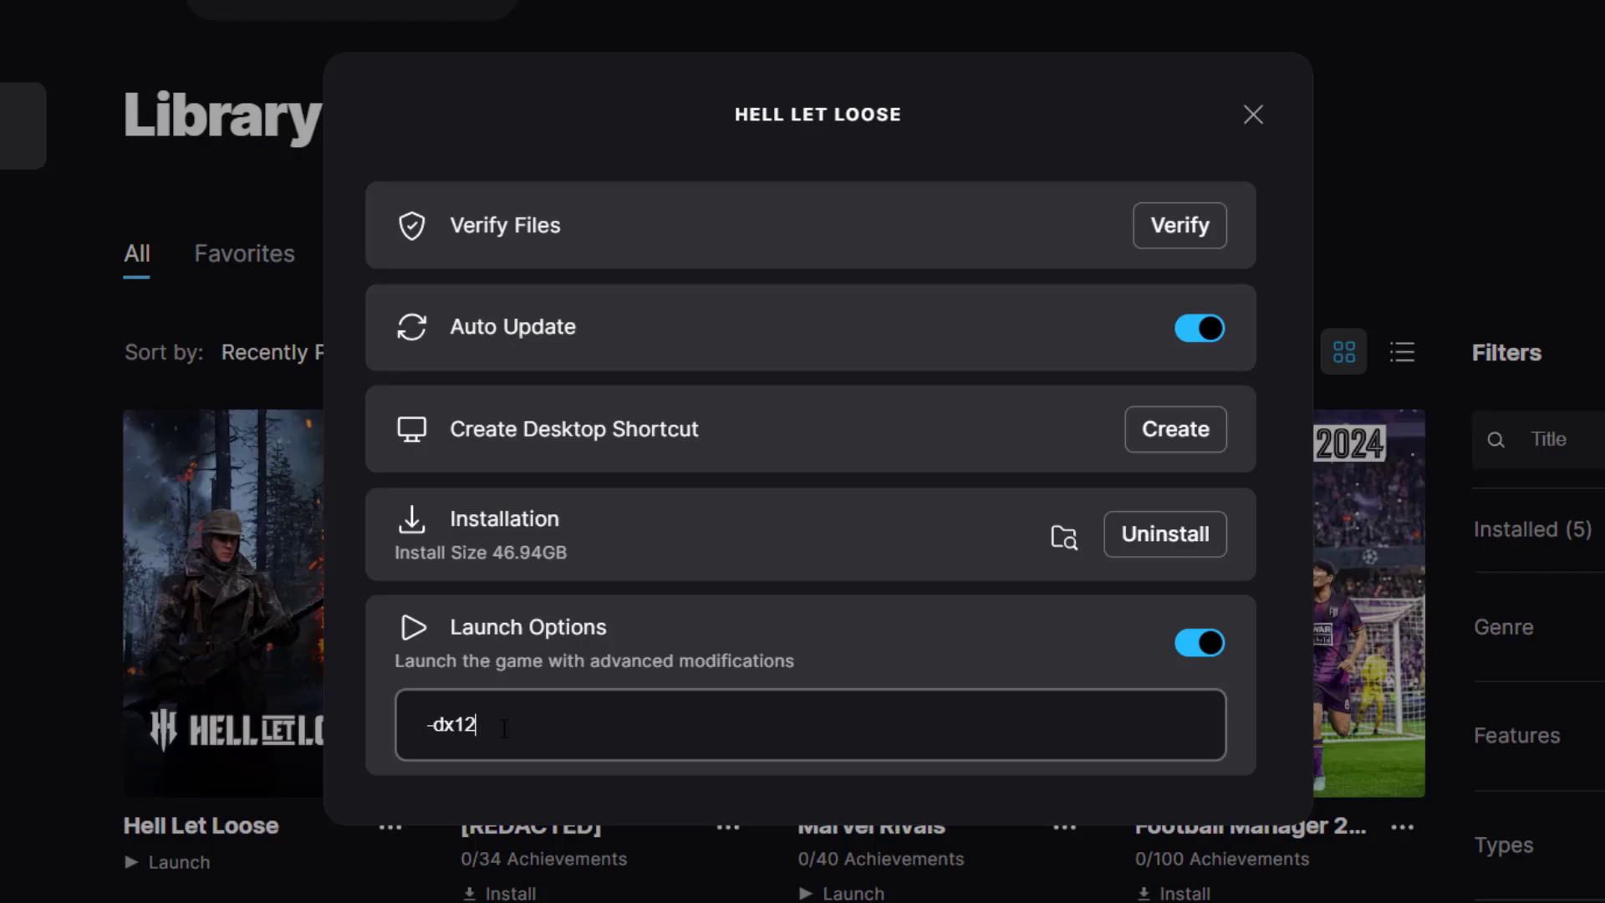
pyautogui.press('BackSpace')
pyautogui.write('1')
pyautogui.click(1253, 114)
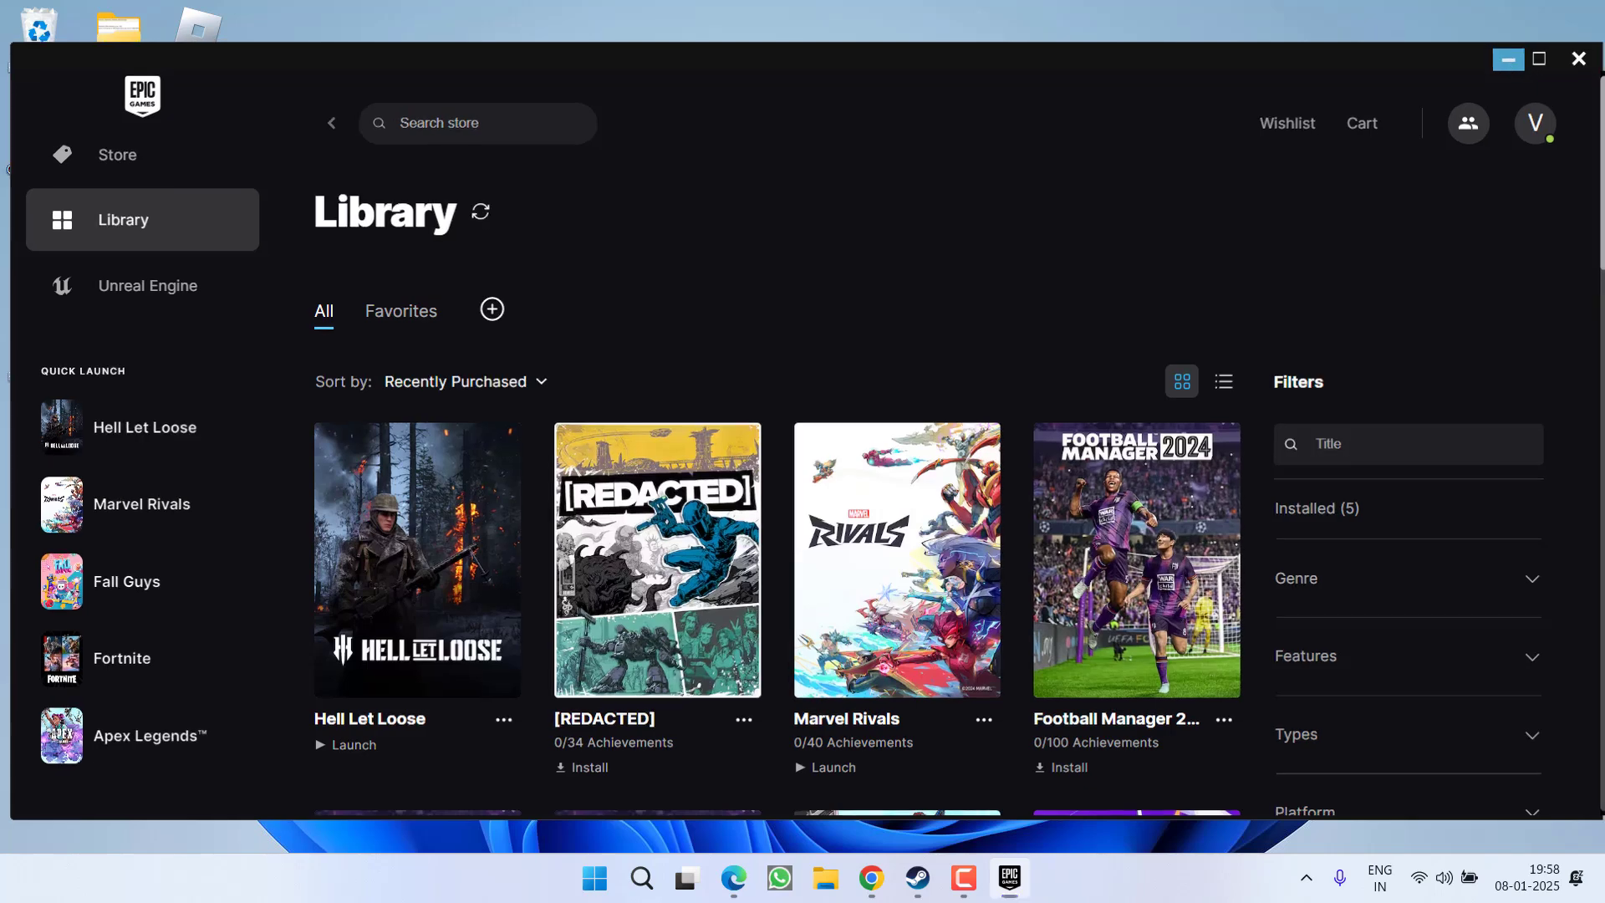
pyautogui.click(1550, 34)
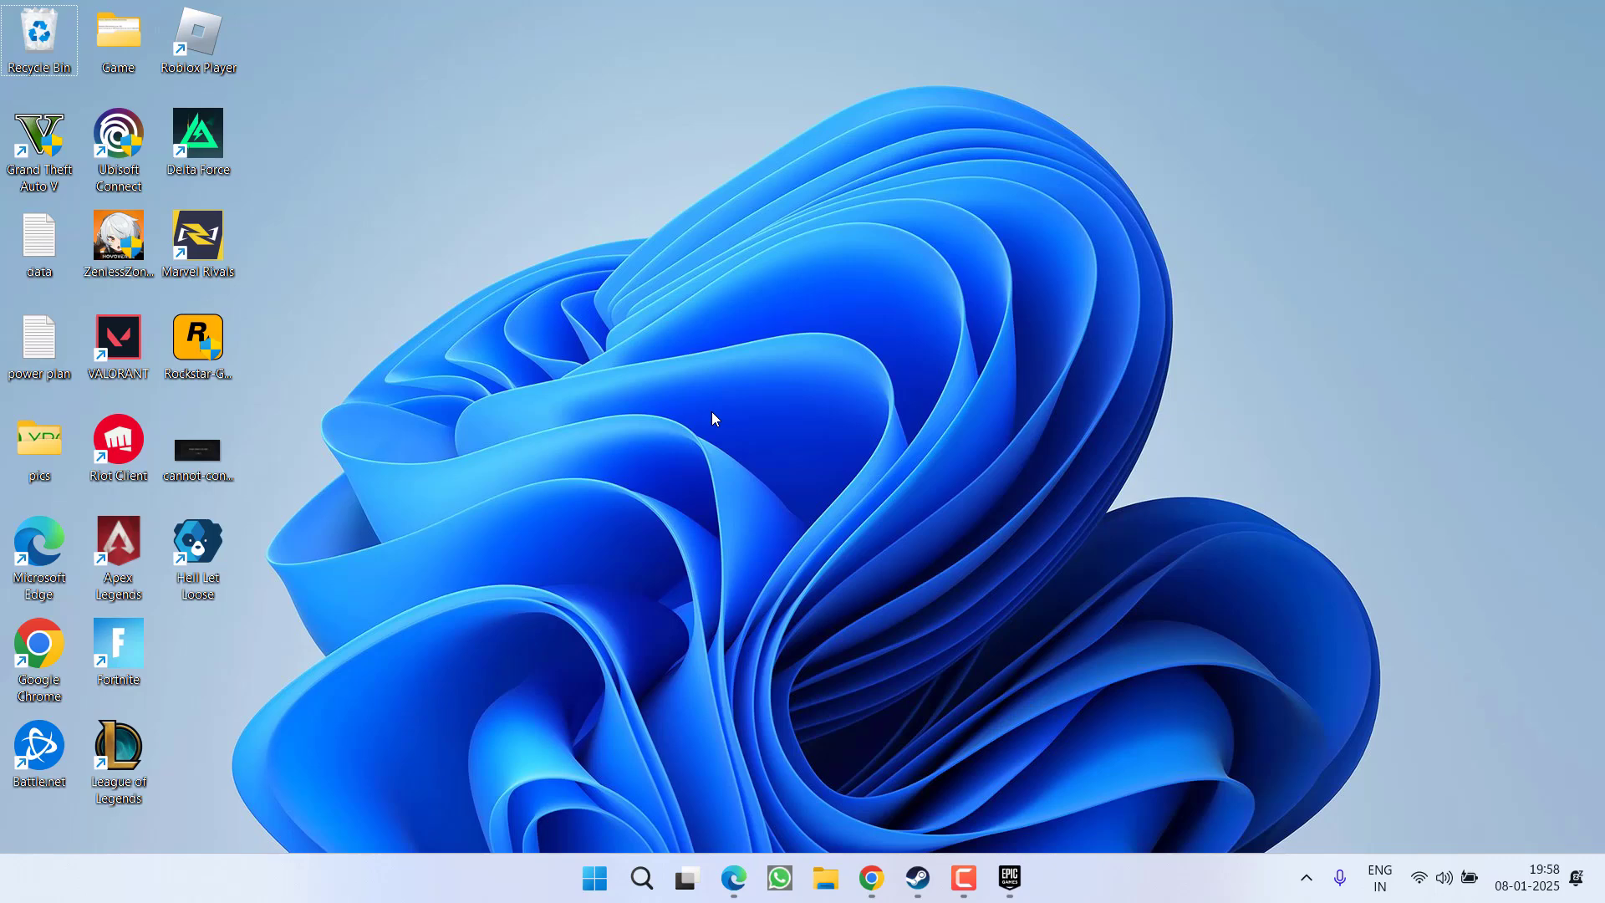
# Switch to Windows Settings and set the display scale to 100% in the System display settings.
pyautogui.press('super+i')
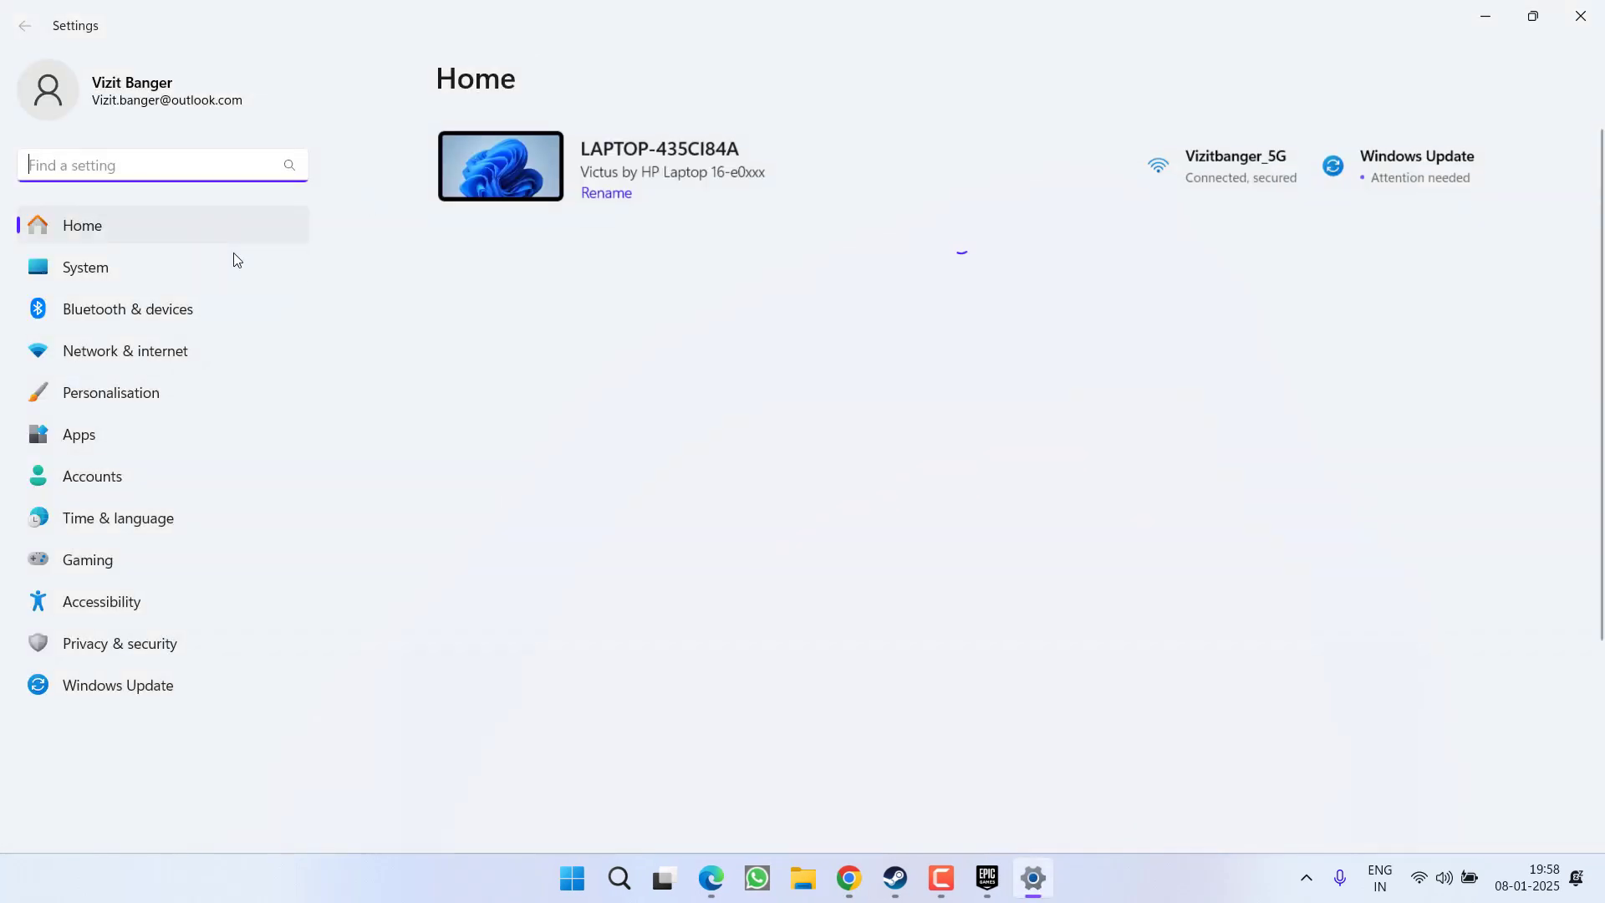
pyautogui.click(85, 267)
pyautogui.click(632, 286)
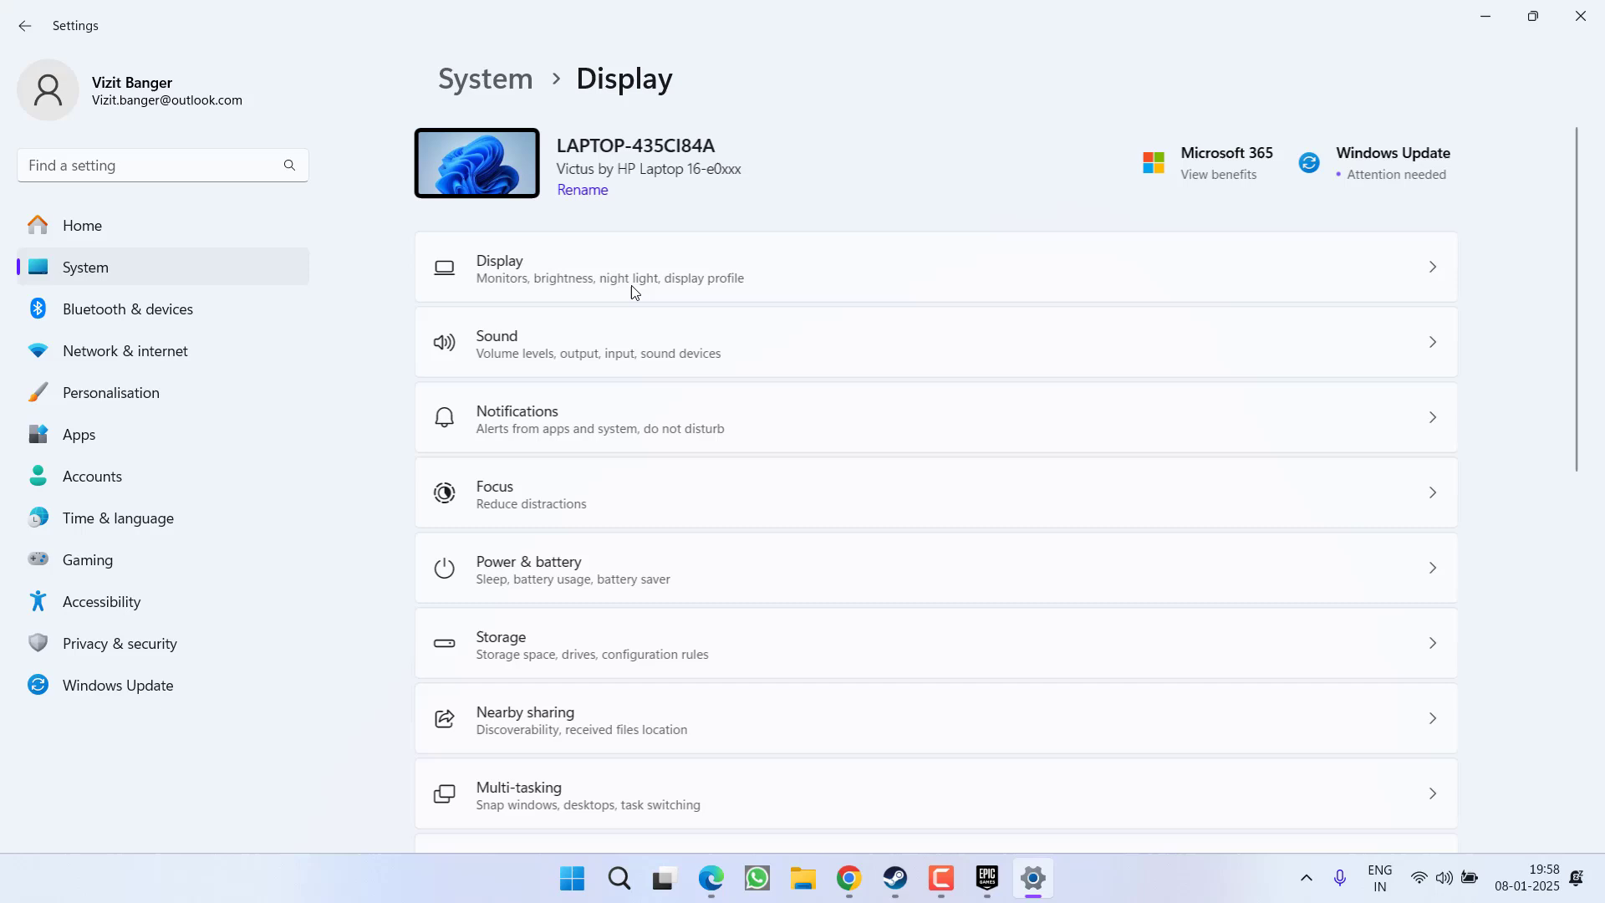
pyautogui.scroll(-2, 643, 303)
pyautogui.scroll(-1, 643, 311)
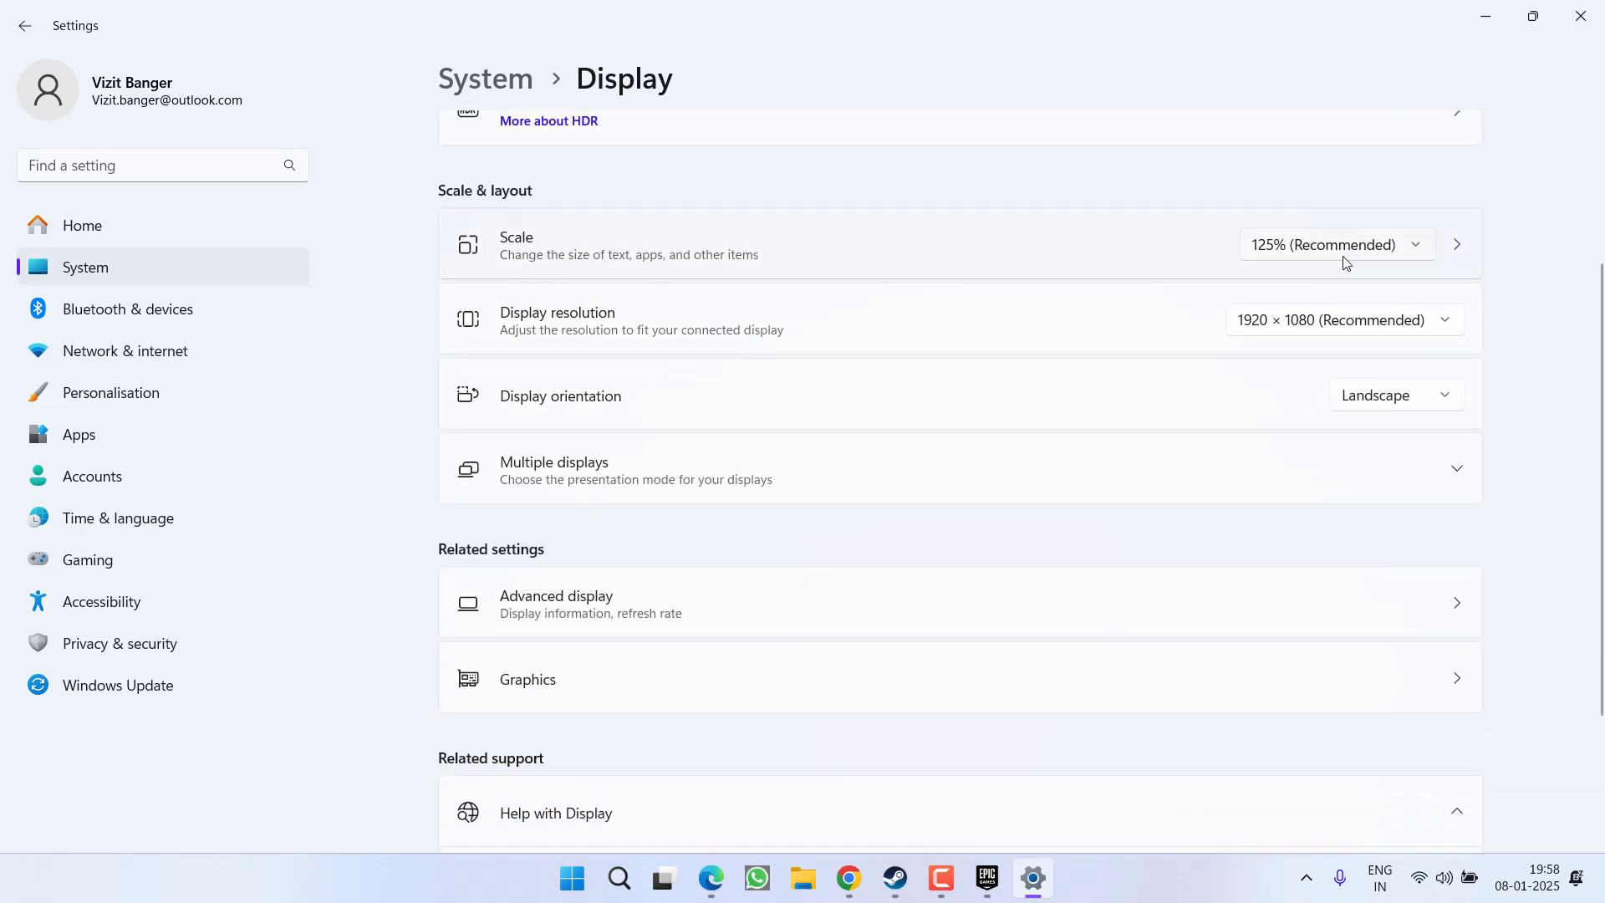
pyautogui.click(1372, 255)
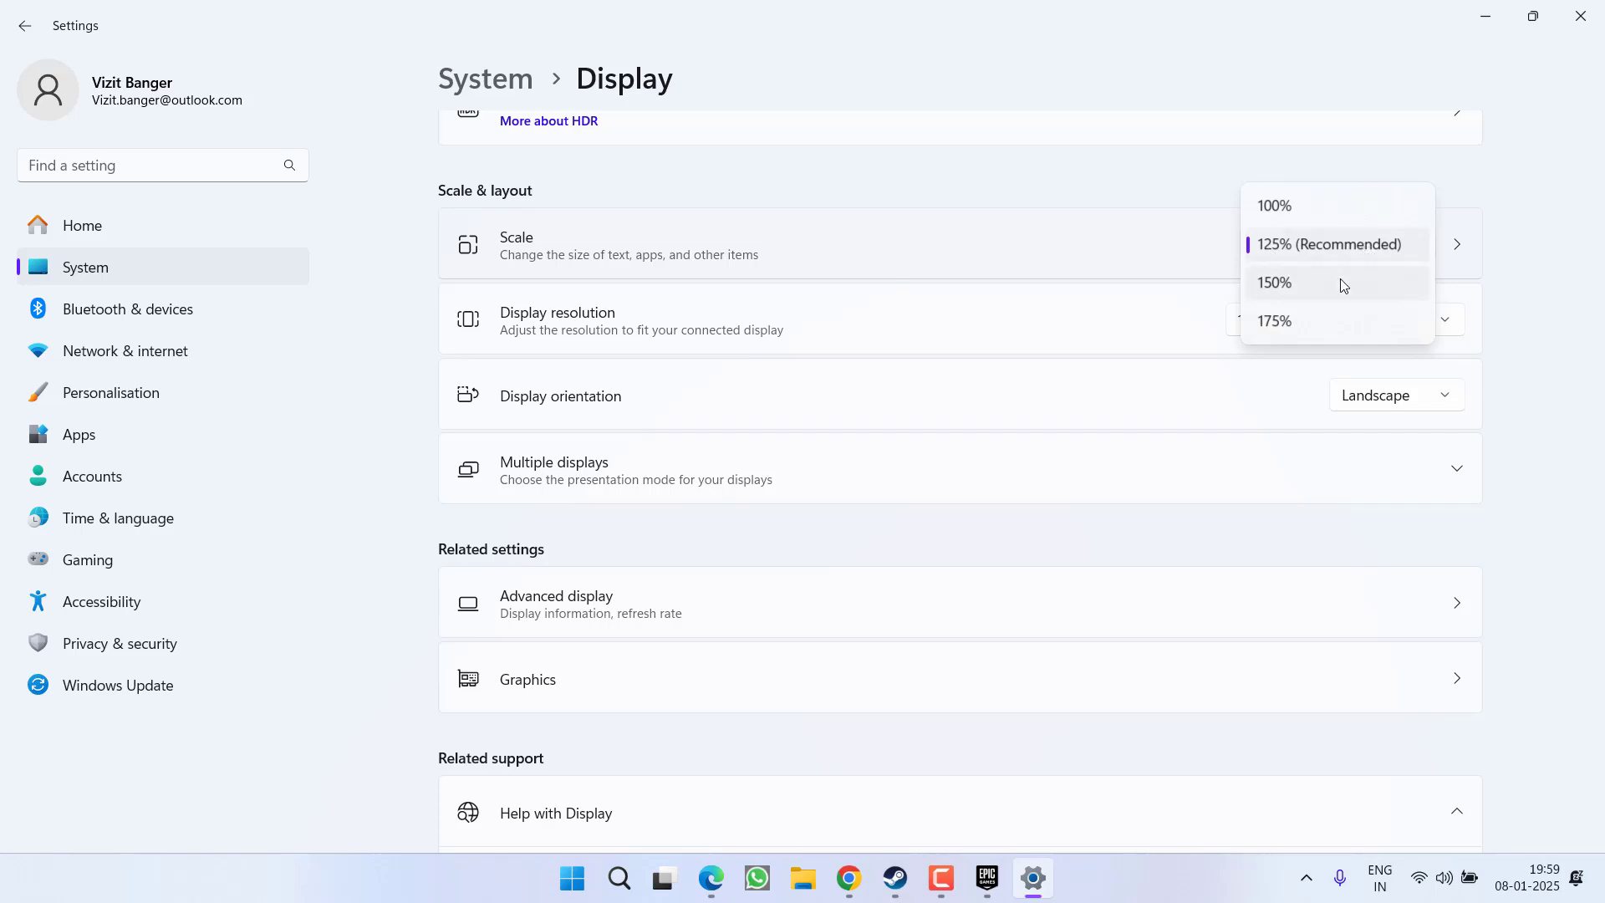
pyautogui.click(1282, 214)
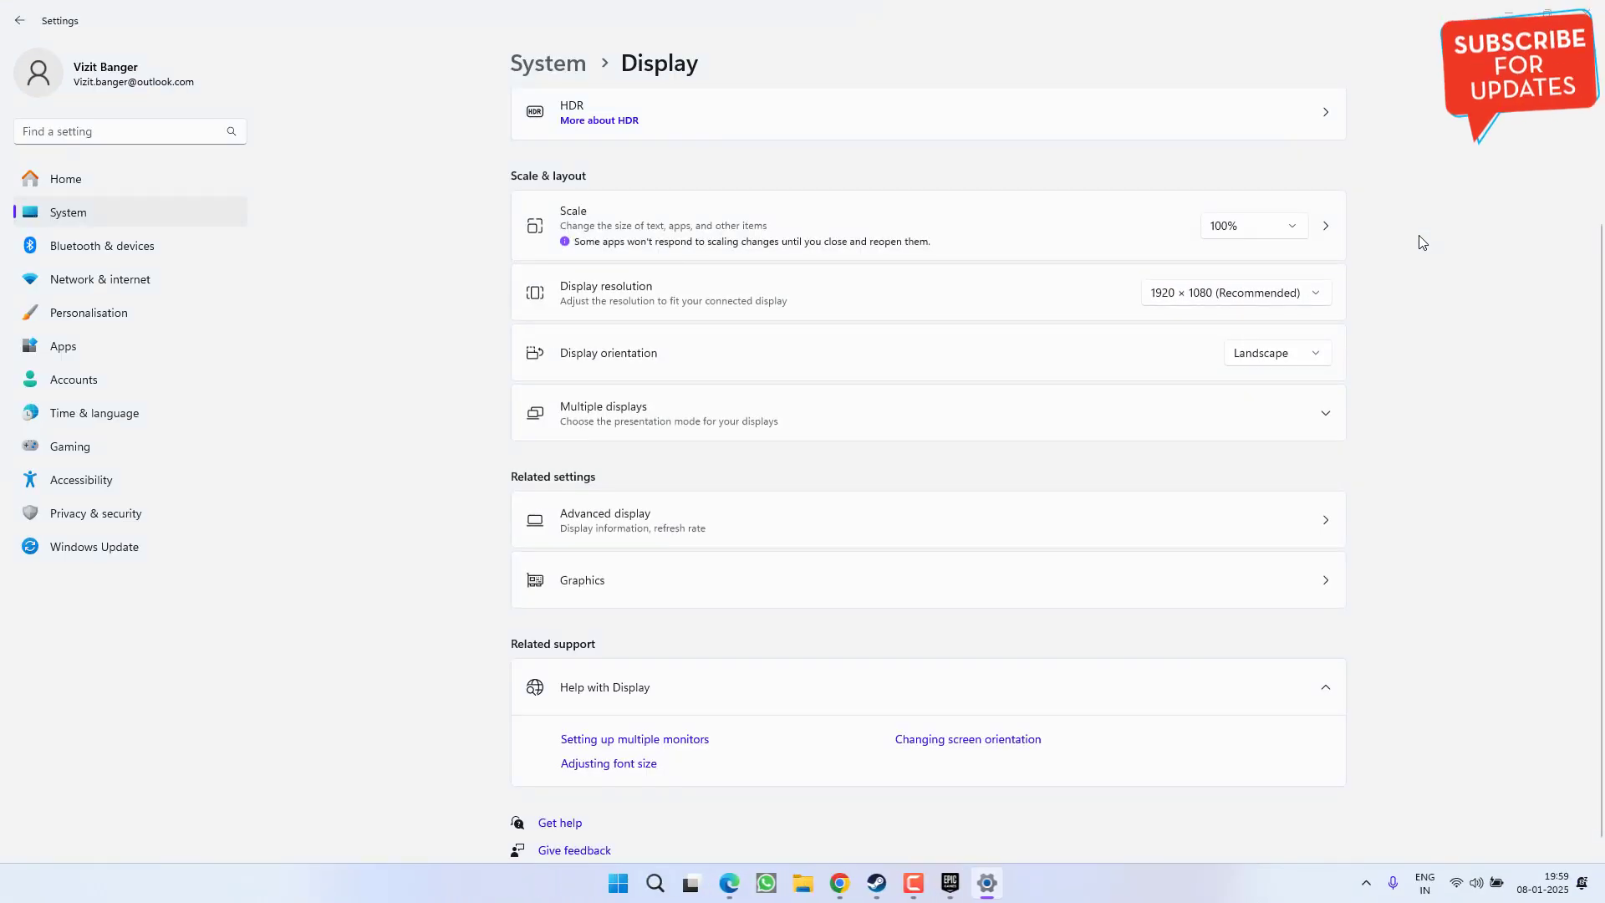
# Set the display scale back to 125% (Recommended) and close Settings.
pyautogui.click(1290, 226)
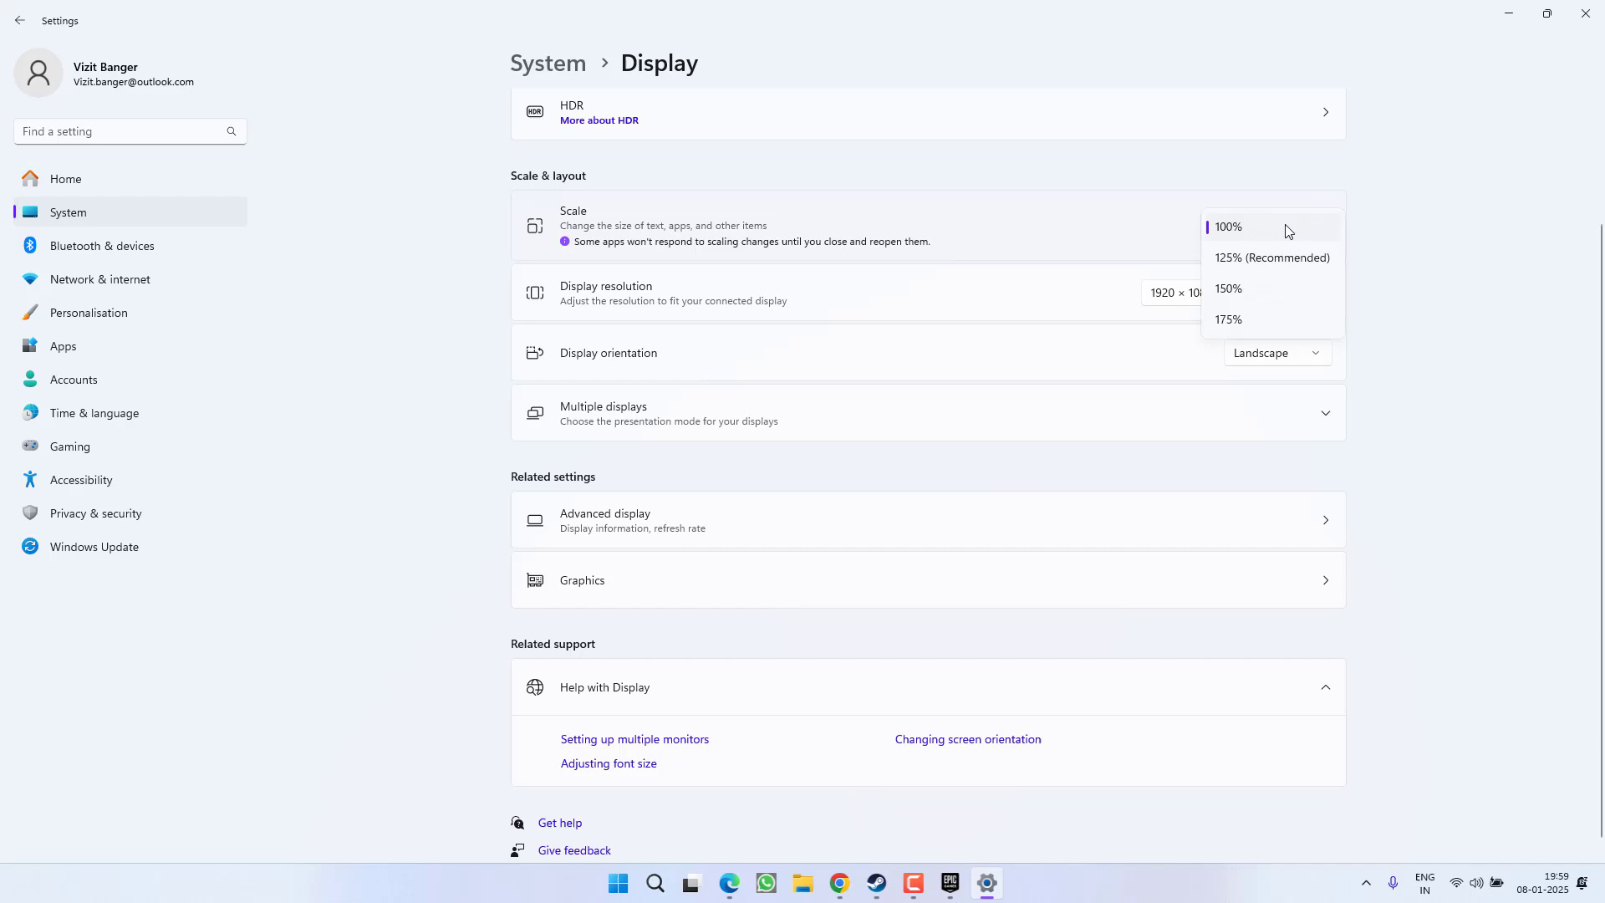
pyautogui.click(1261, 257)
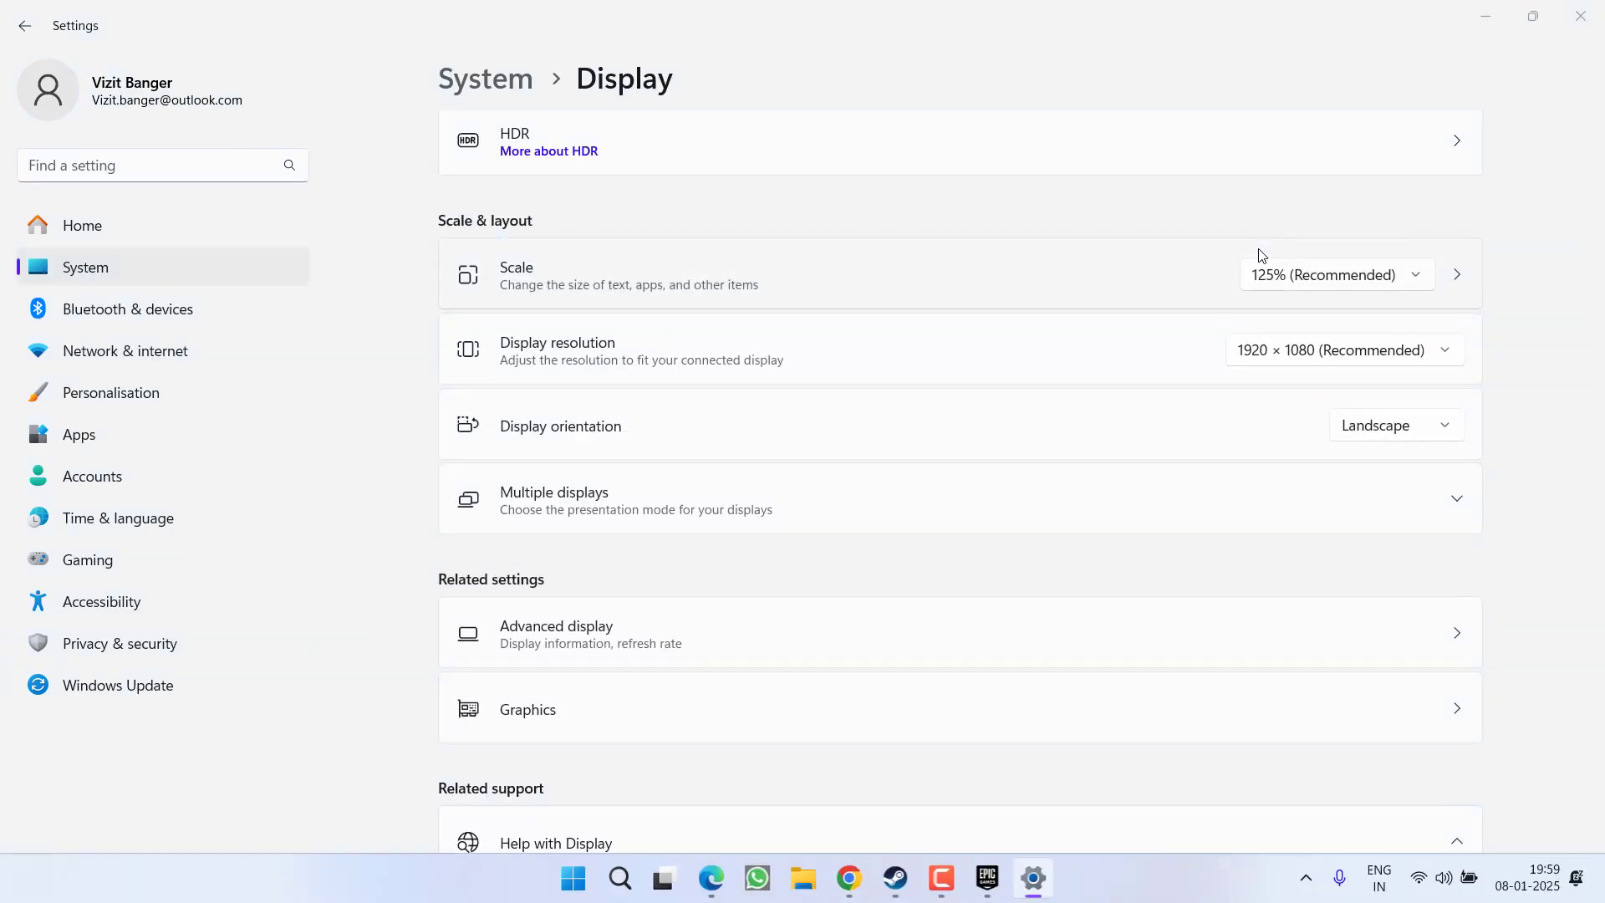
pyautogui.click(1580, 15)
# Open the optional driver updates in Windows Update's advanced options and select HP Inc. - Firmware - 15.22.0.0 for installation.
pyautogui.press('super+i')
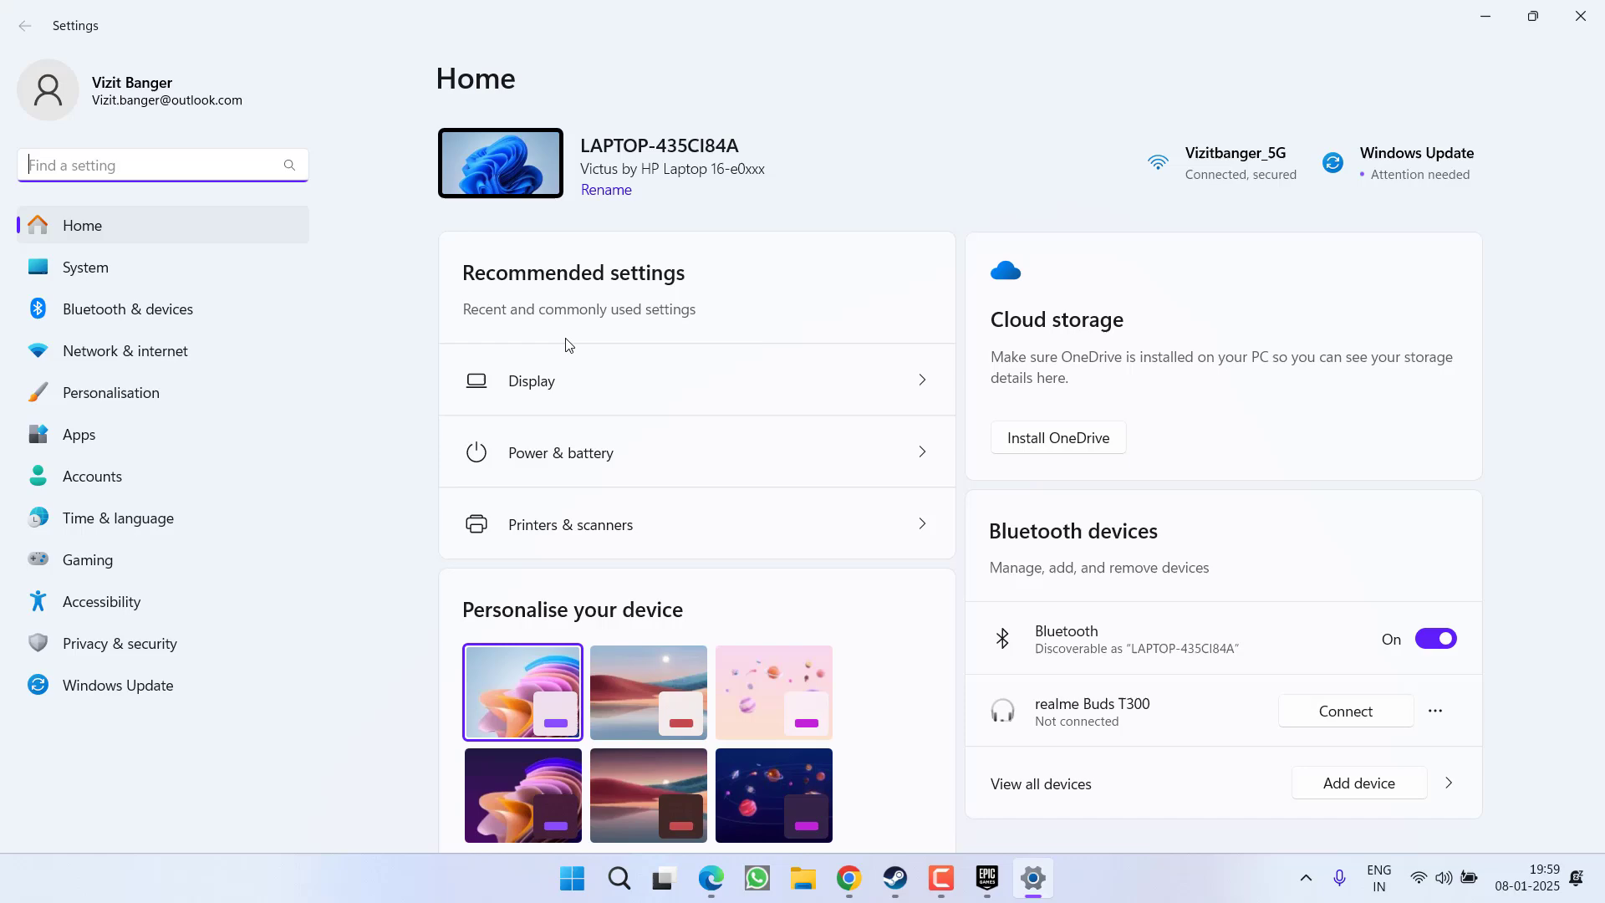
pyautogui.click(168, 693)
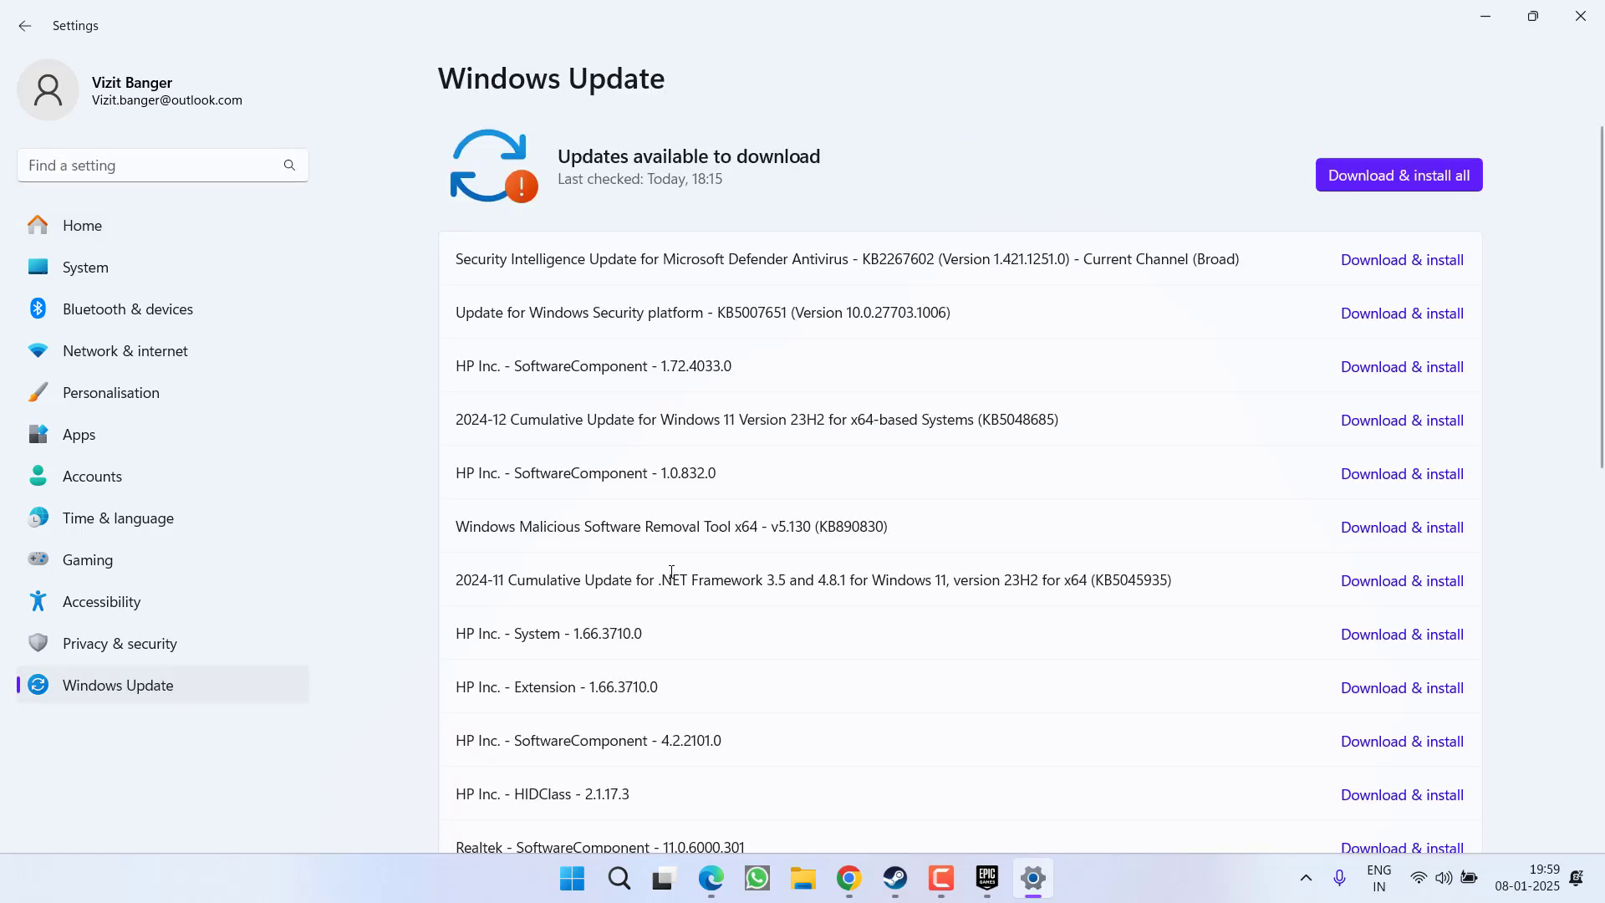
pyautogui.scroll(-10, 660, 571)
pyautogui.click(598, 572)
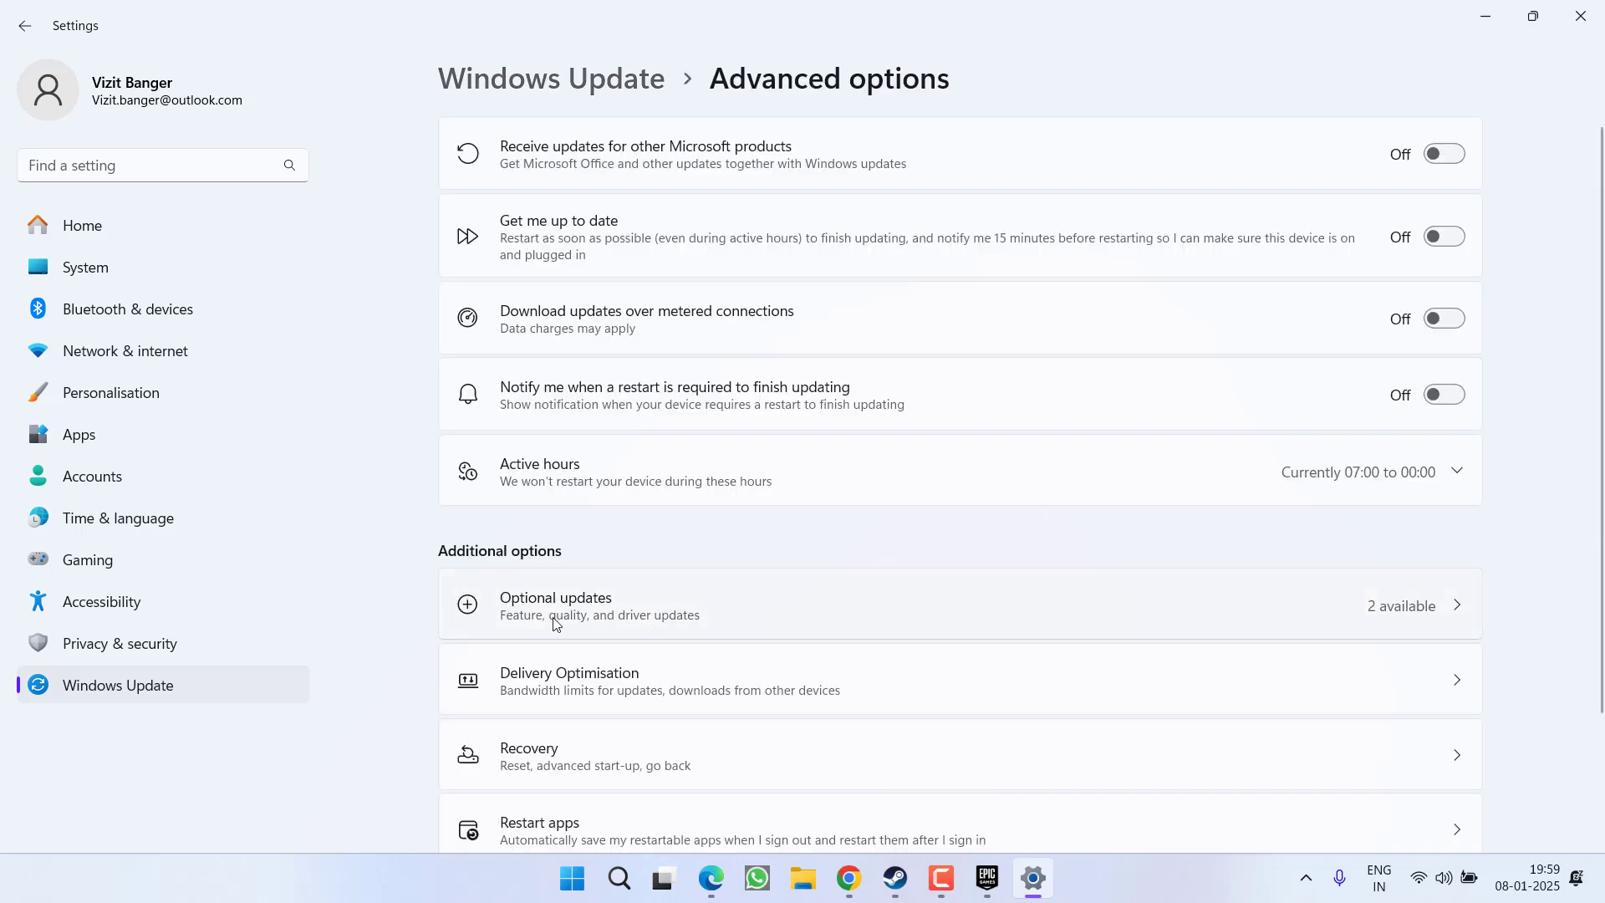
pyautogui.click(555, 620)
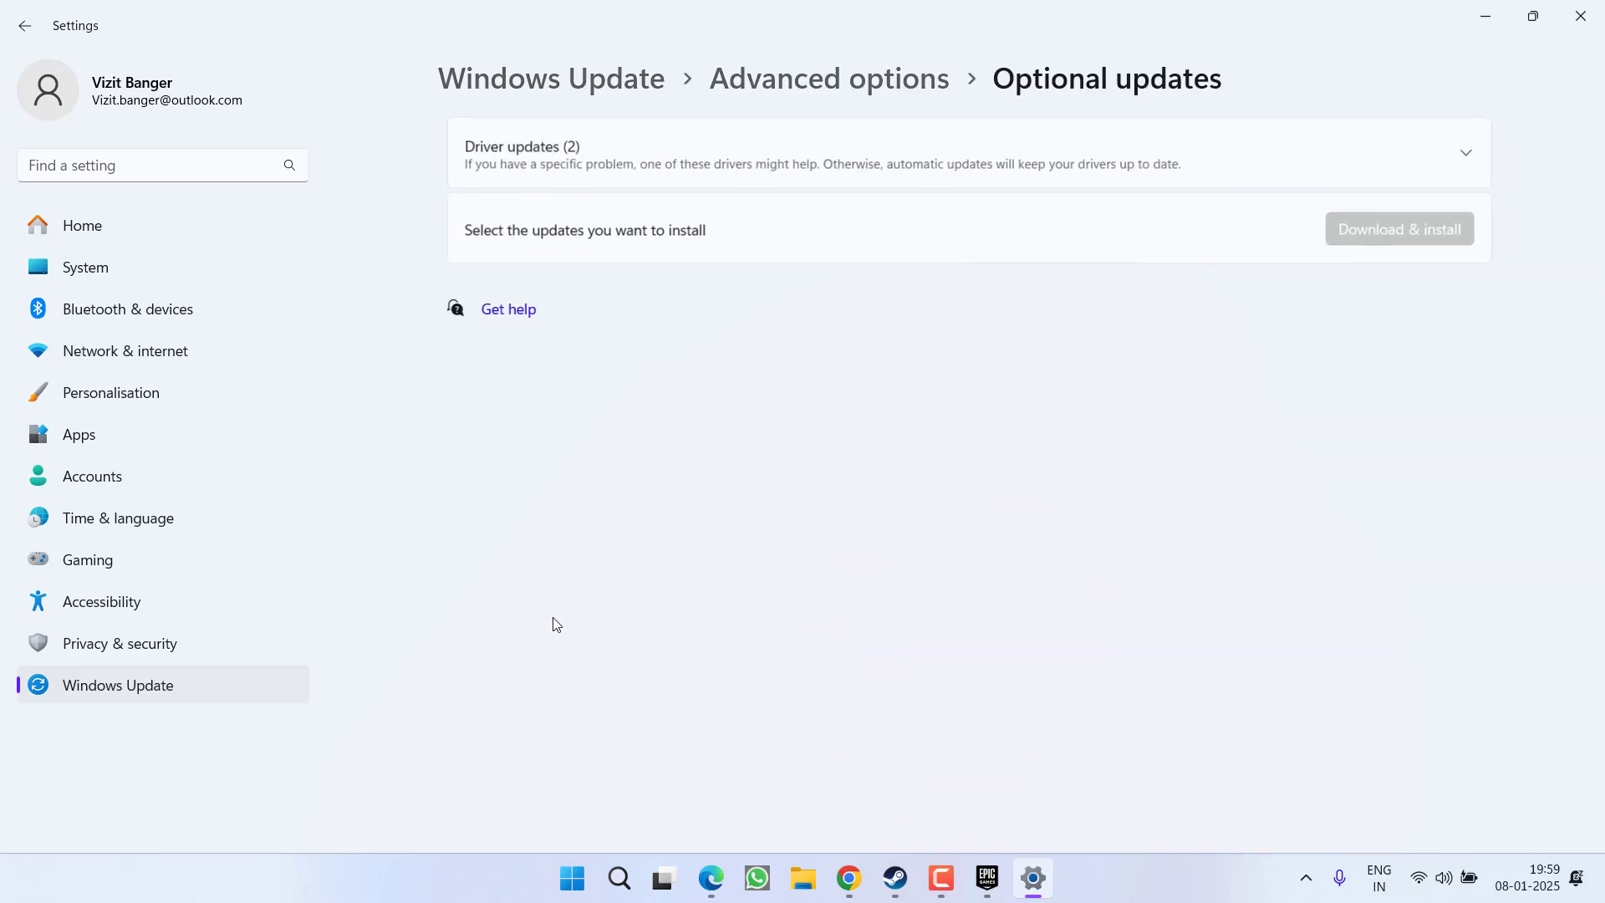
pyautogui.click(497, 151)
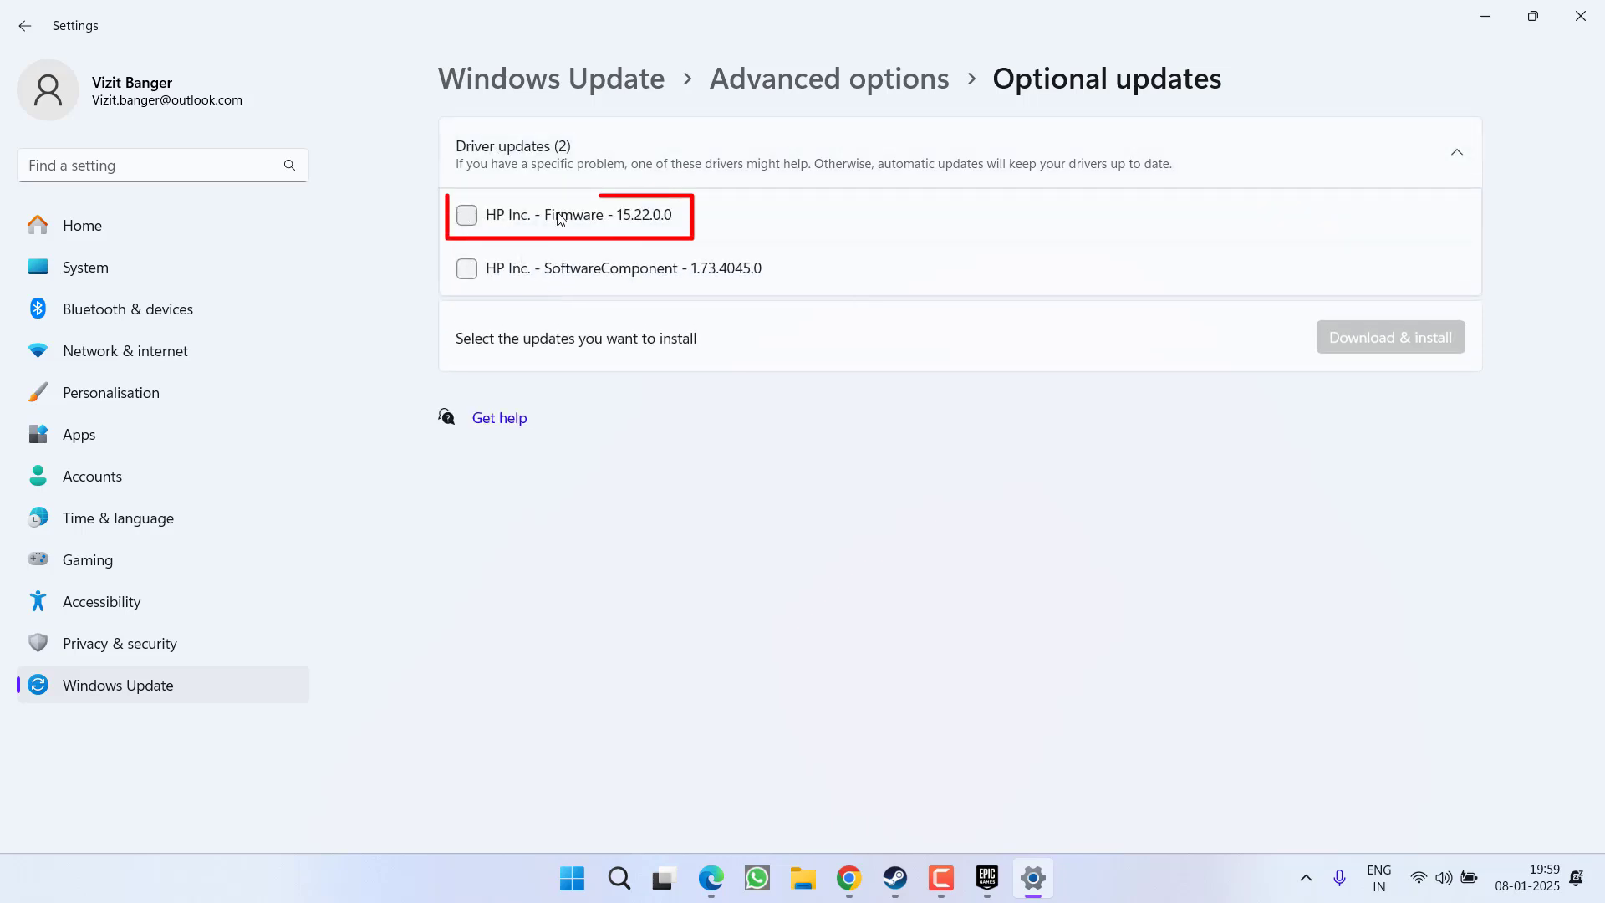
pyautogui.click(461, 205)
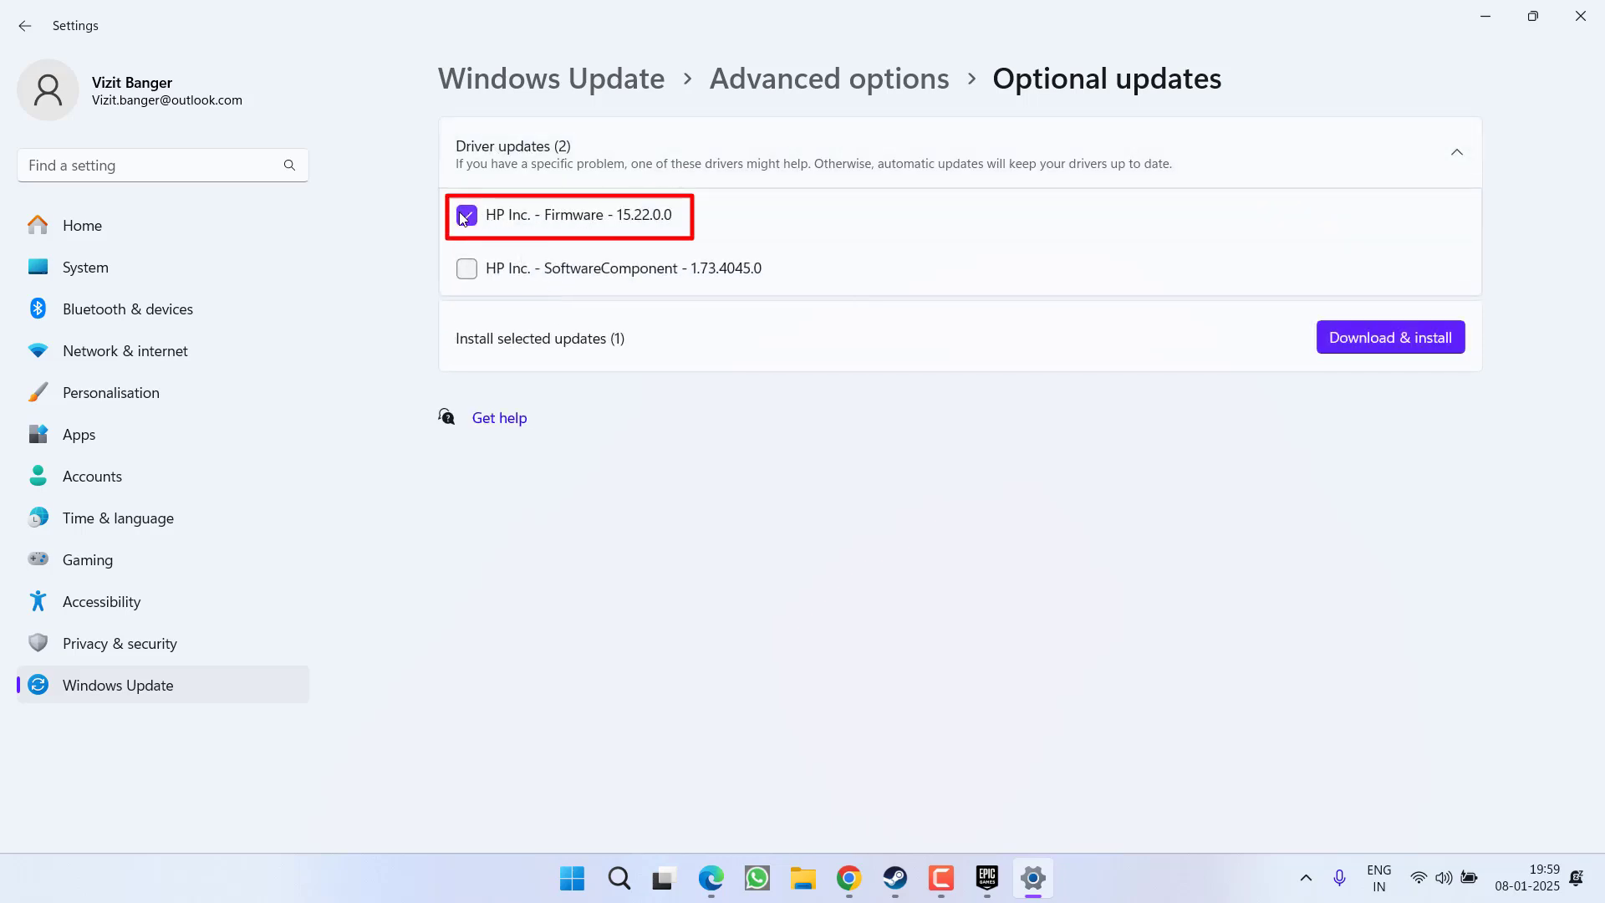